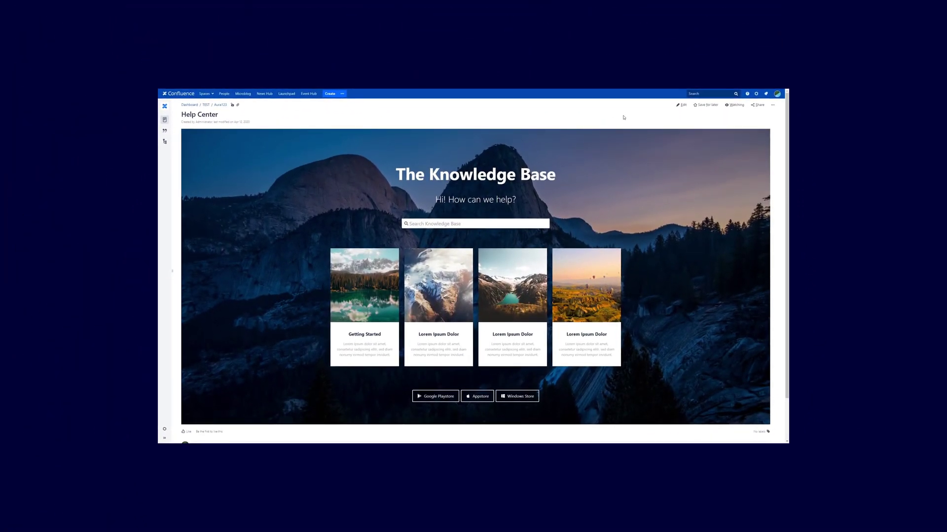
Open the Help Center page for editing and view the settings of its Aura Cards macro, closing them without saving
{"action": "left_click", "coordinate": [681, 106]}
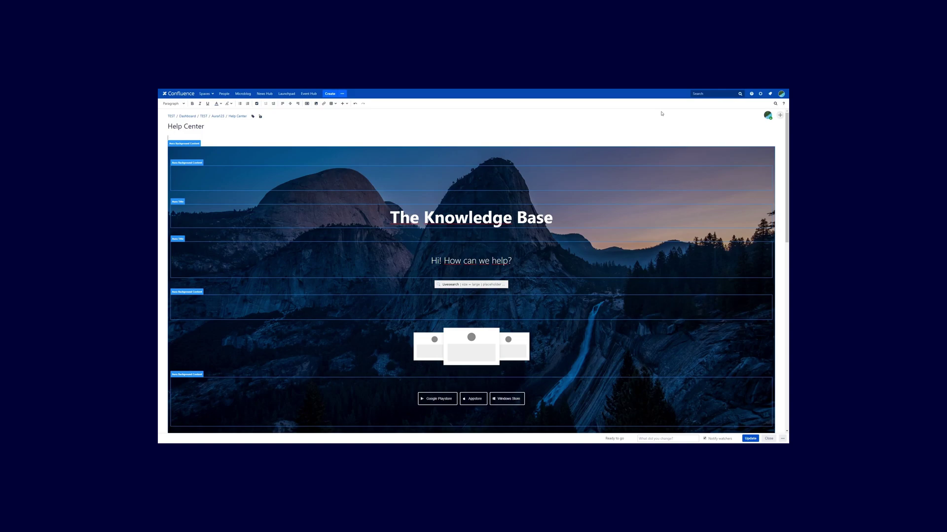
{"action": "left_click", "coordinate": [486, 135]}
{"action": "left_click", "coordinate": [456, 343]}
{"action": "left_click", "coordinate": [418, 379]}
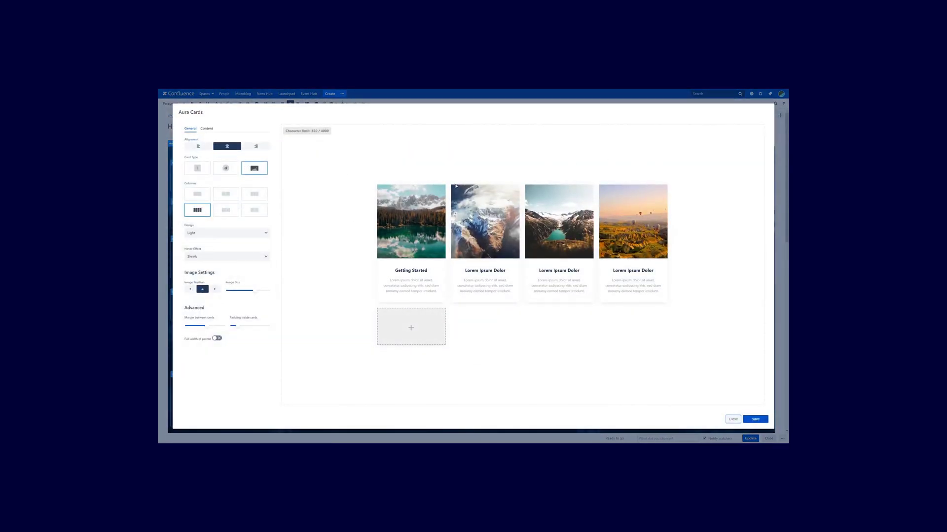
{"action": "left_click", "coordinate": [734, 419]}
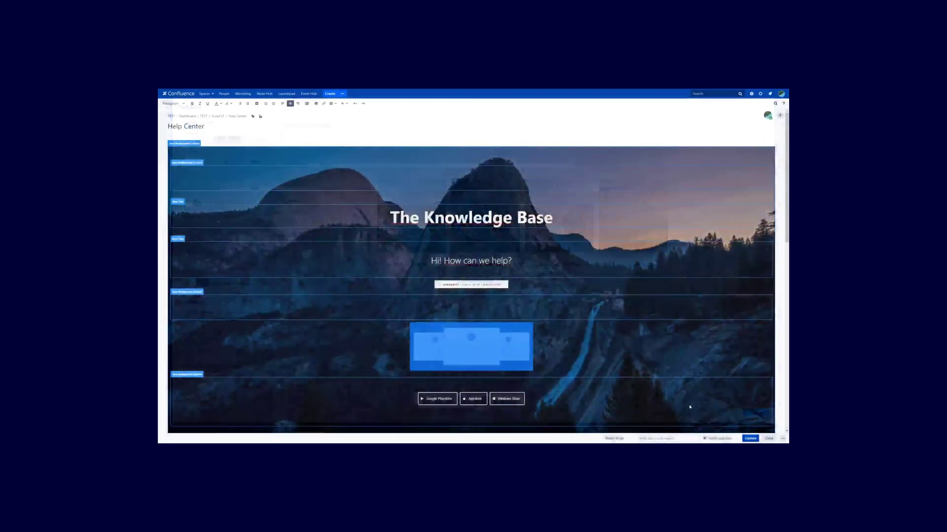
View the settings of the Google Playstore Aura Button macro and close them without saving
{"action": "left_click", "coordinate": [445, 400]}
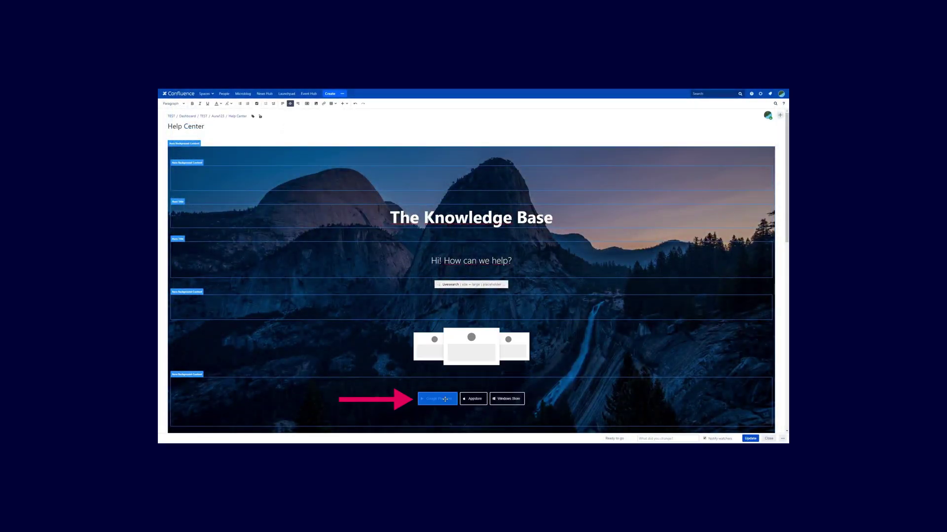
{"action": "left_click", "coordinate": [429, 413]}
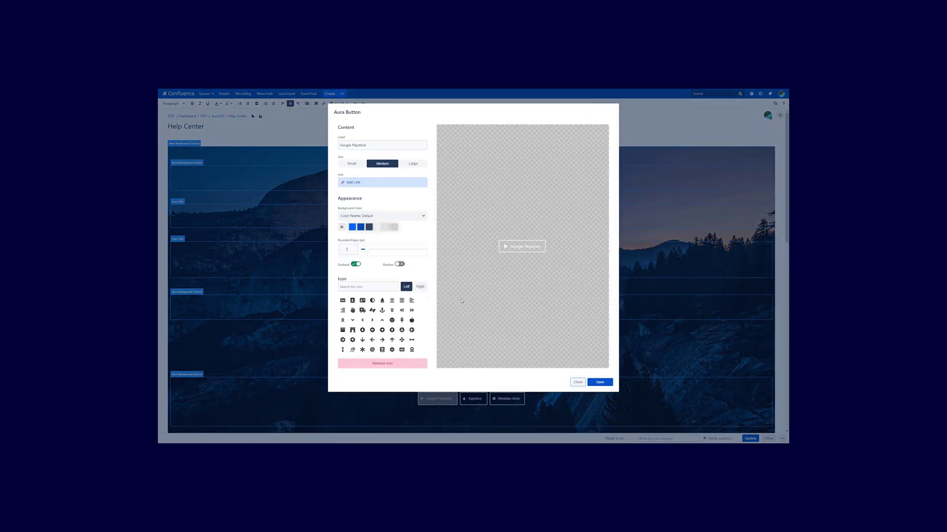
{"action": "left_click", "coordinate": [578, 382]}
Delete all existing content from the body of the Help Center page
{"action": "left_click", "coordinate": [530, 134]}
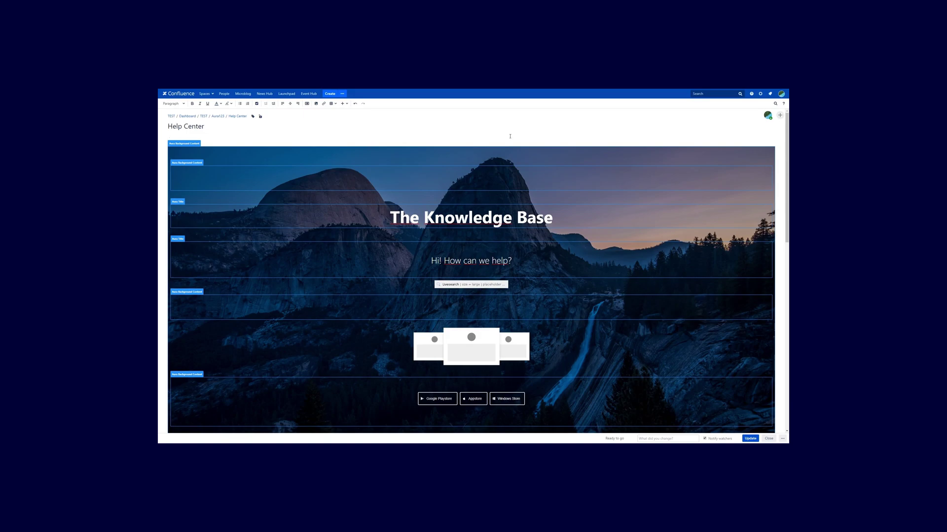
{"action": "key", "text": "ctrl+a"}
{"action": "key", "text": "Delete"}
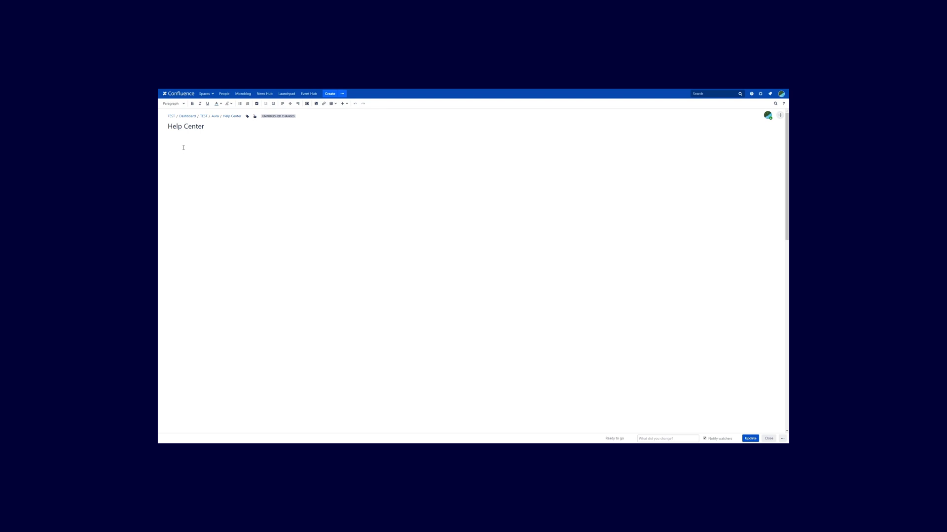
Find "aura" in the macro browser, insert the Aura - Background Content macro and start adding a background image
{"action": "left_click", "coordinate": [345, 103]}
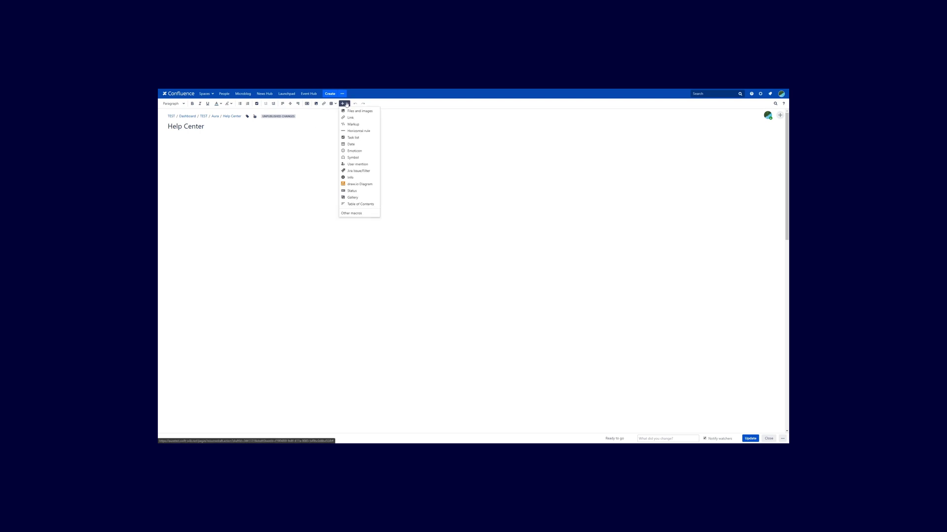
{"action": "left_click", "coordinate": [362, 214]}
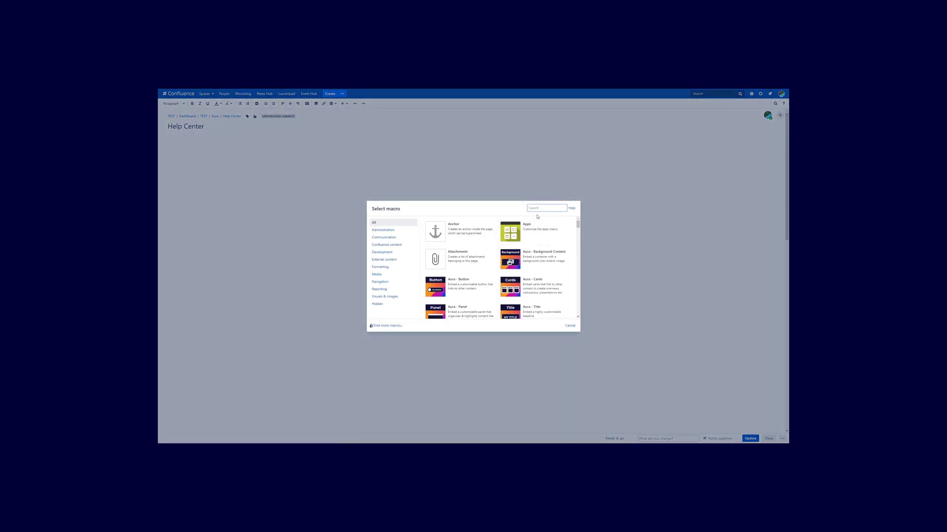
{"action": "type", "text": "aura"}
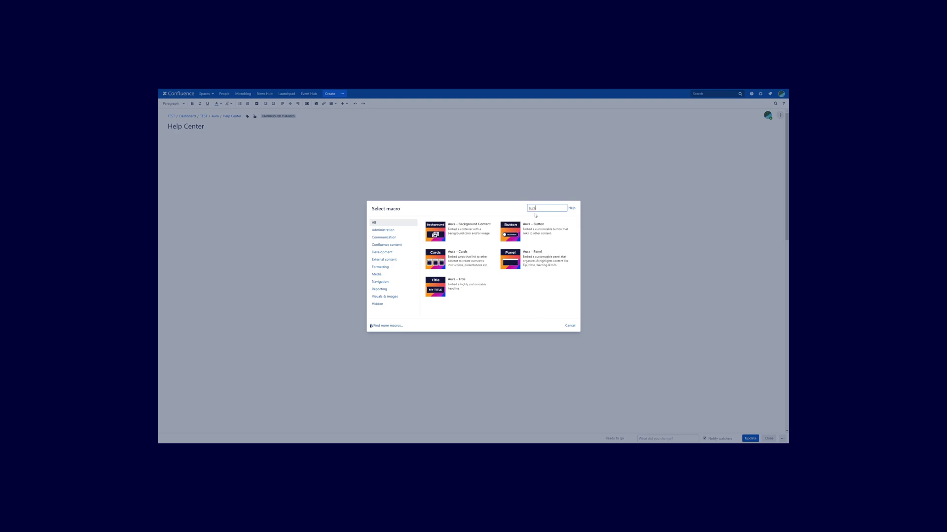
{"action": "left_click", "coordinate": [470, 232]}
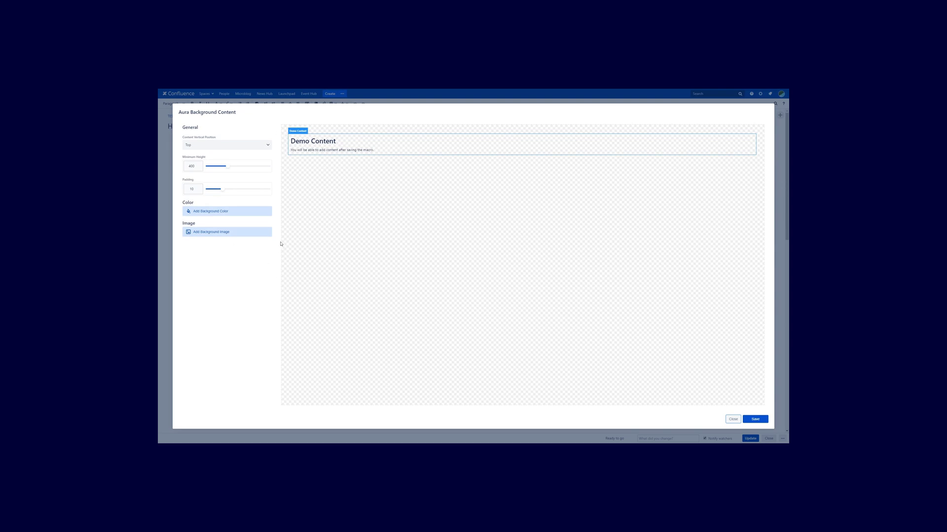
{"action": "left_click", "coordinate": [224, 233]}
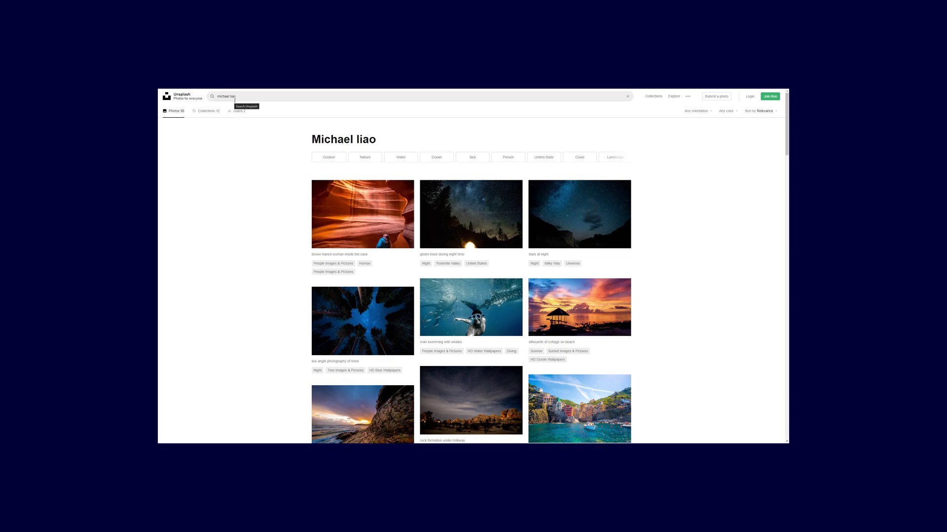
On Unsplash, open the twilight mountain photo with the waterfall as a separate image and copy its image address
{"action": "scroll", "coordinate": [683, 183], "scroll_direction": "down", "scroll_amount": 3}
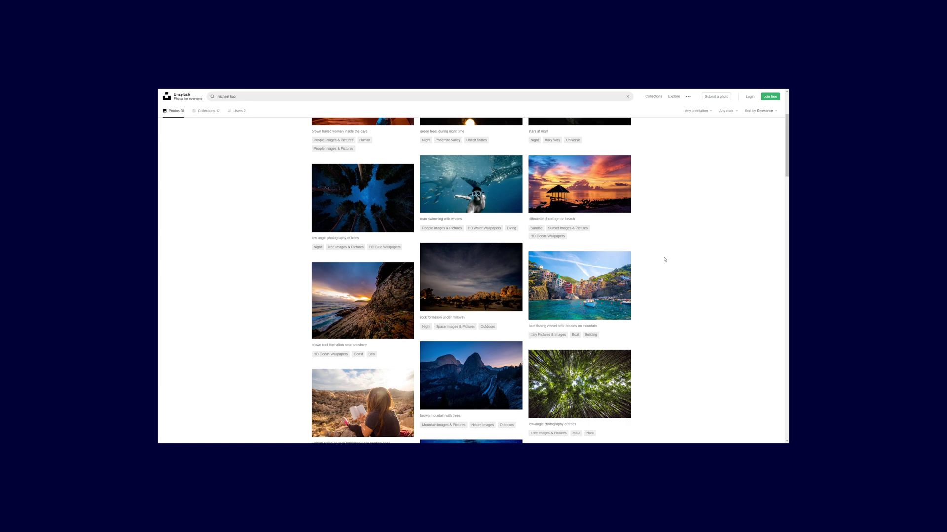
{"action": "left_click", "coordinate": [475, 366]}
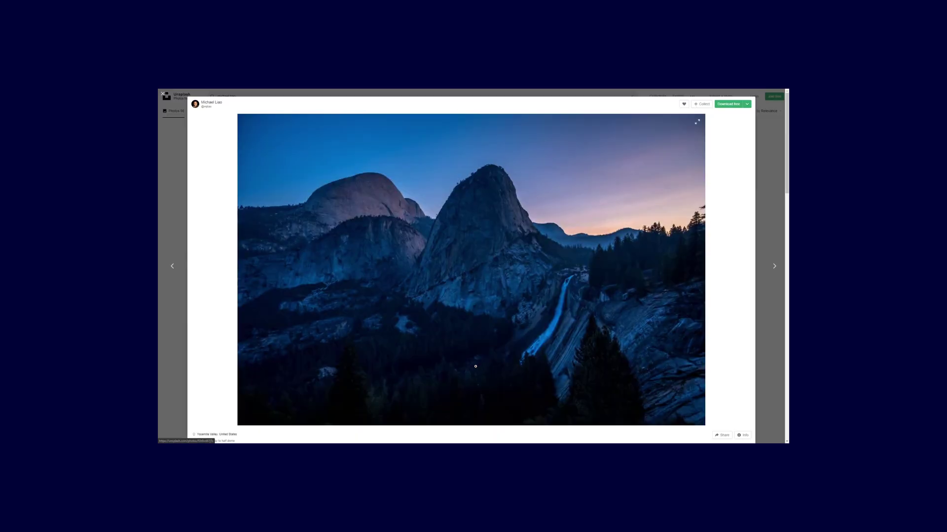
{"action": "right_click", "coordinate": [463, 232]}
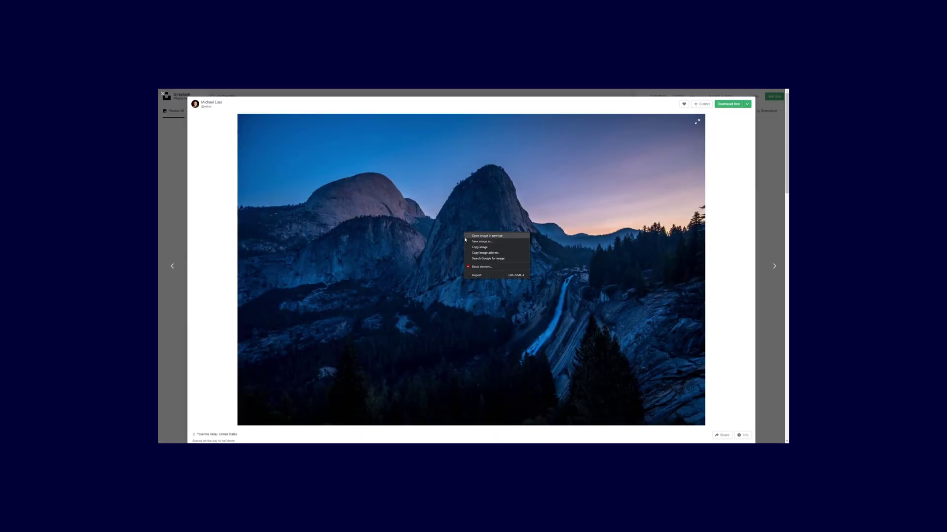
{"action": "left_click", "coordinate": [481, 237]}
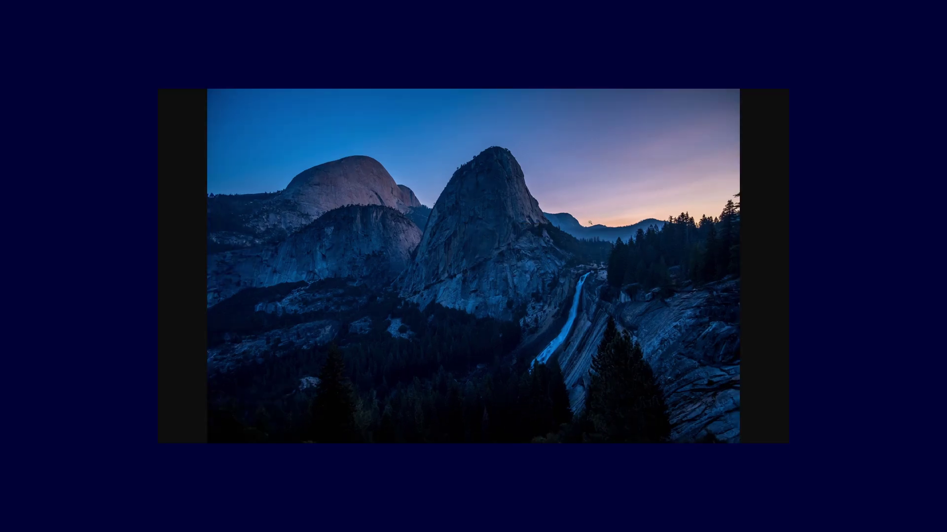
{"action": "right_click", "coordinate": [469, 230]}
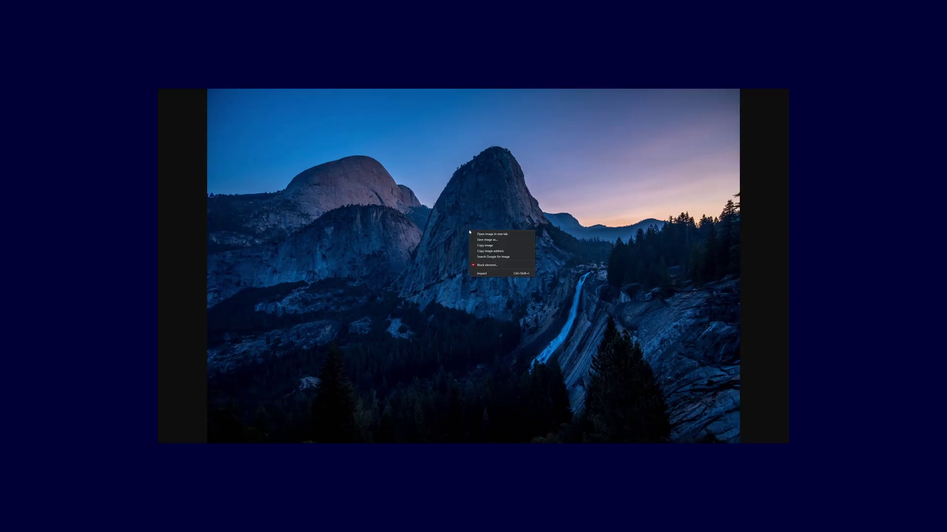
{"action": "left_click", "coordinate": [494, 254]}
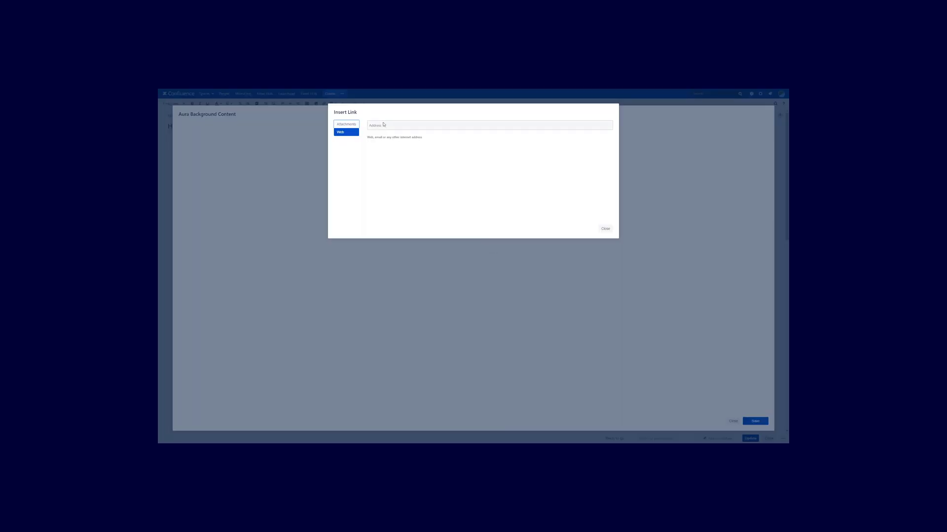
Paste the copied photo address as a web link and choose it as the macro's background image
{"action": "right_click", "coordinate": [384, 126]}
{"action": "left_click", "coordinate": [411, 163]}
{"action": "key", "text": "ctrl+v"}
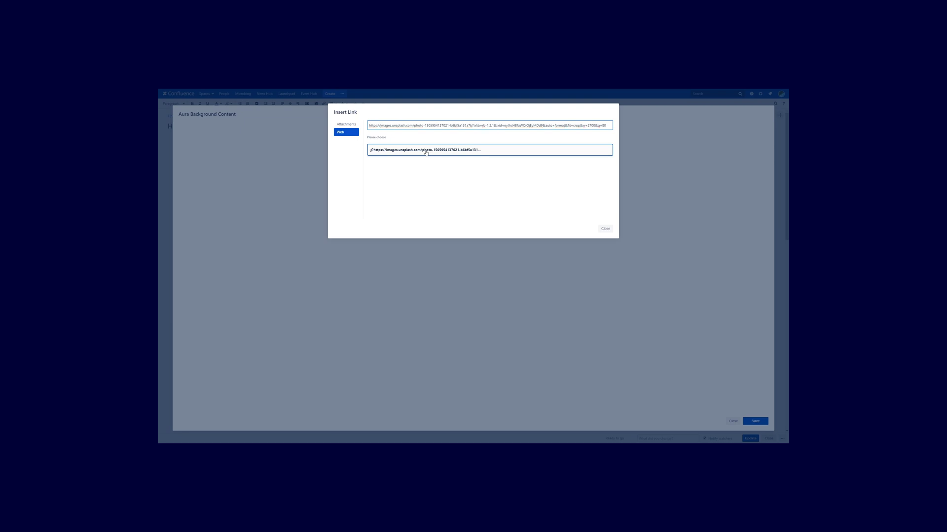
{"action": "left_click", "coordinate": [426, 151]}
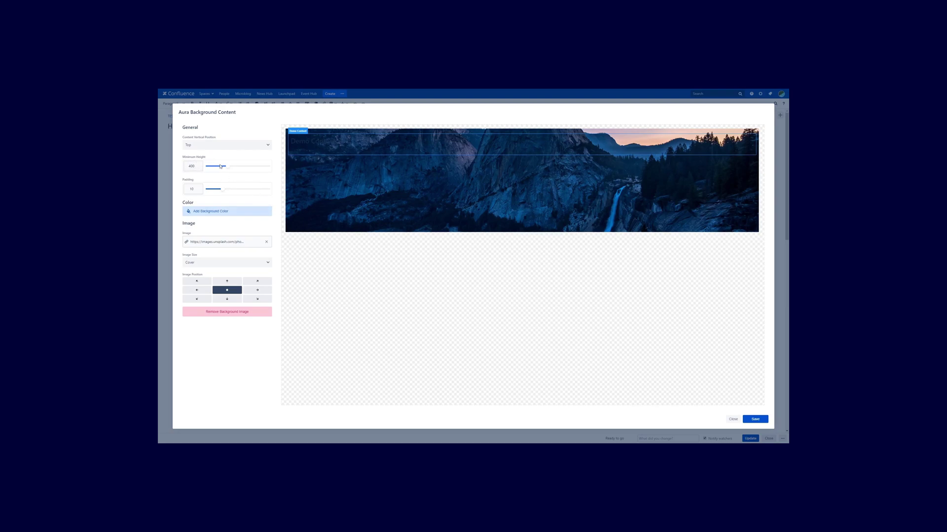
Set the background's minimum height to 1200 and its content vertical position to Center
{"action": "left_click_drag", "start_coordinate": [244, 169], "coordinate": [268, 167]}
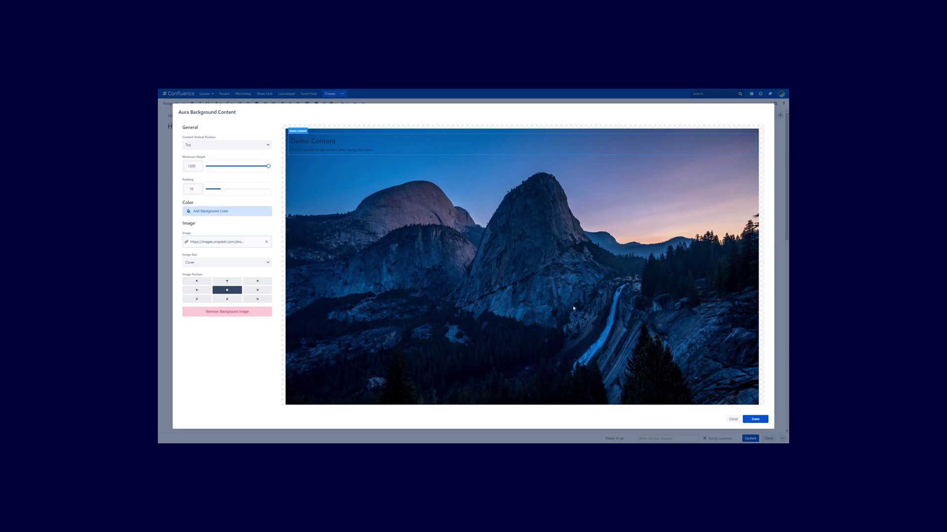
{"action": "left_click", "coordinate": [255, 147]}
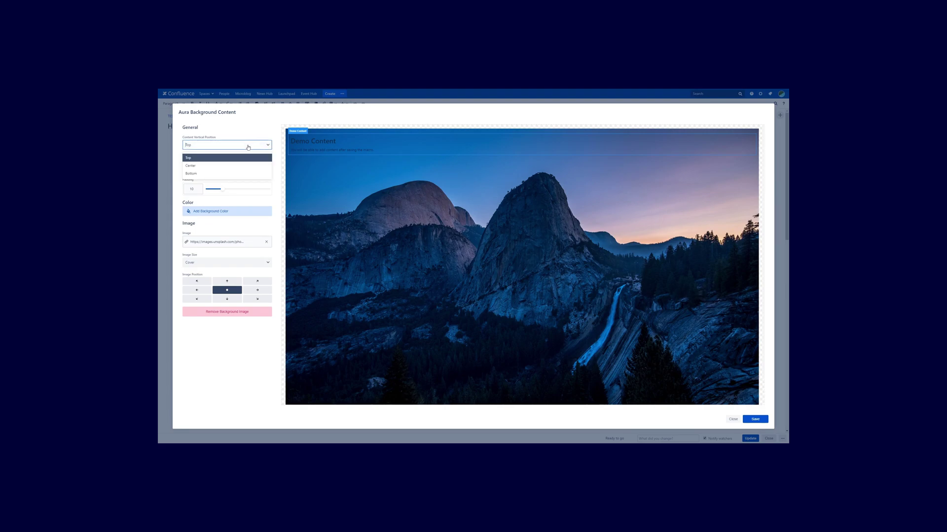
{"action": "left_click", "coordinate": [194, 168]}
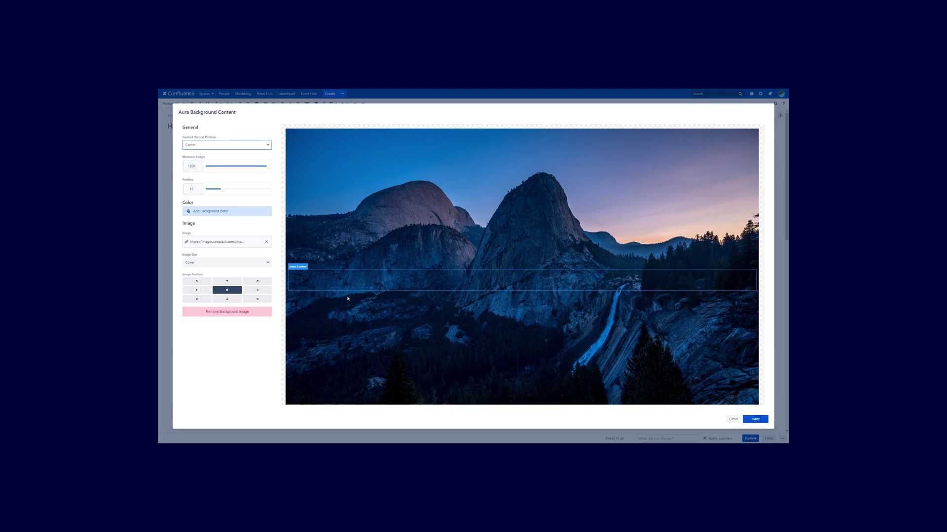
Try the bottom-centre and top-centre image positions, then return the background image to the centre position
{"action": "left_click", "coordinate": [226, 298]}
{"action": "left_click", "coordinate": [226, 290]}
{"action": "left_click", "coordinate": [231, 283]}
{"action": "left_click", "coordinate": [231, 290]}
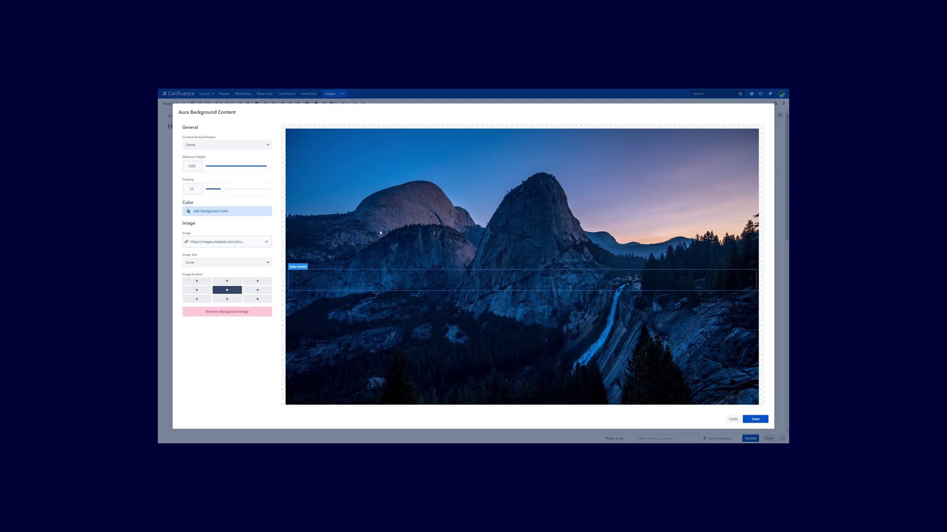
Add a semi-transparent black background color that slightly darkens the image, and save the Aura Background Content macro
{"action": "left_click", "coordinate": [220, 215]}
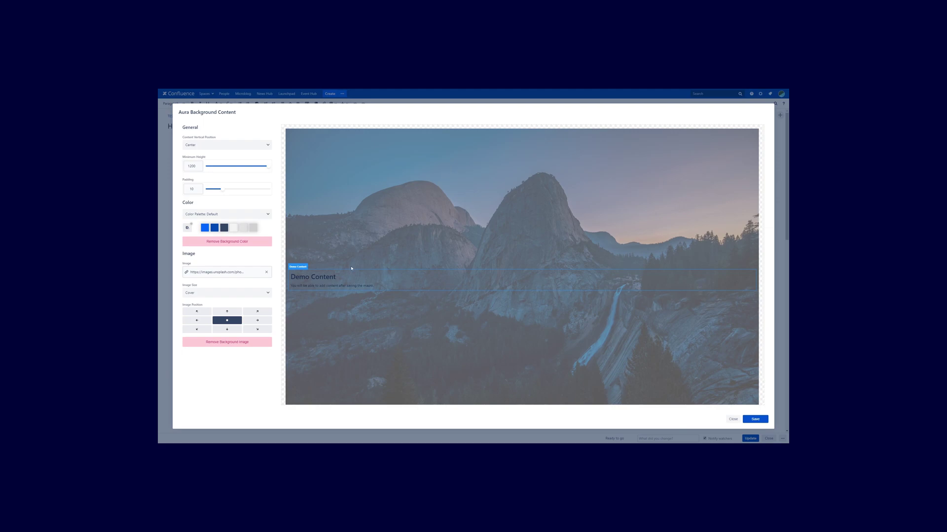
{"action": "left_click", "coordinate": [187, 227]}
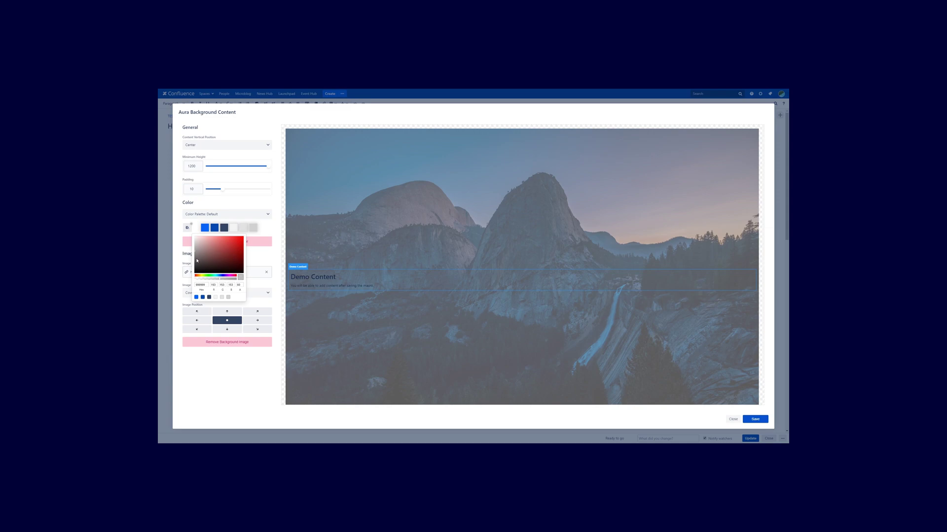
{"action": "left_click_drag", "start_coordinate": [207, 260], "coordinate": [192, 275]}
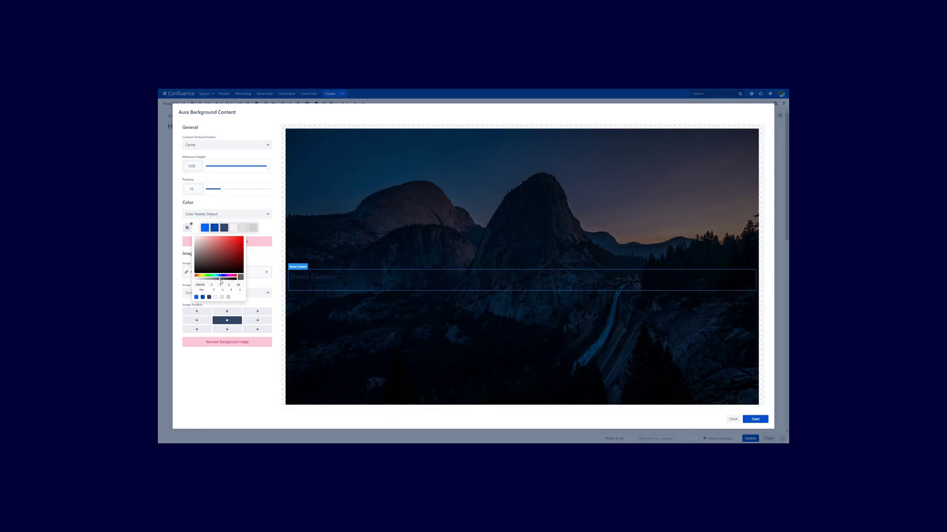
{"action": "left_click_drag", "start_coordinate": [219, 279], "coordinate": [200, 282]}
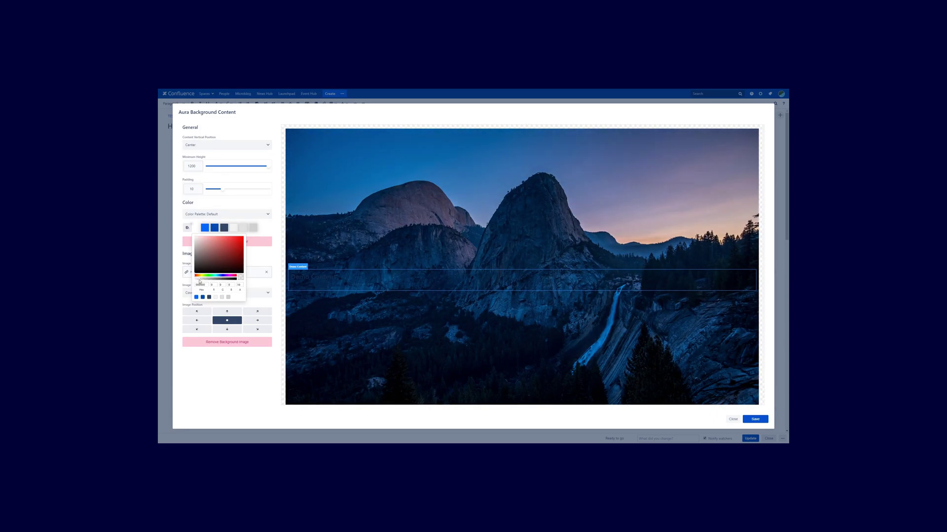
{"action": "left_click_drag", "start_coordinate": [199, 282], "coordinate": [196, 283]}
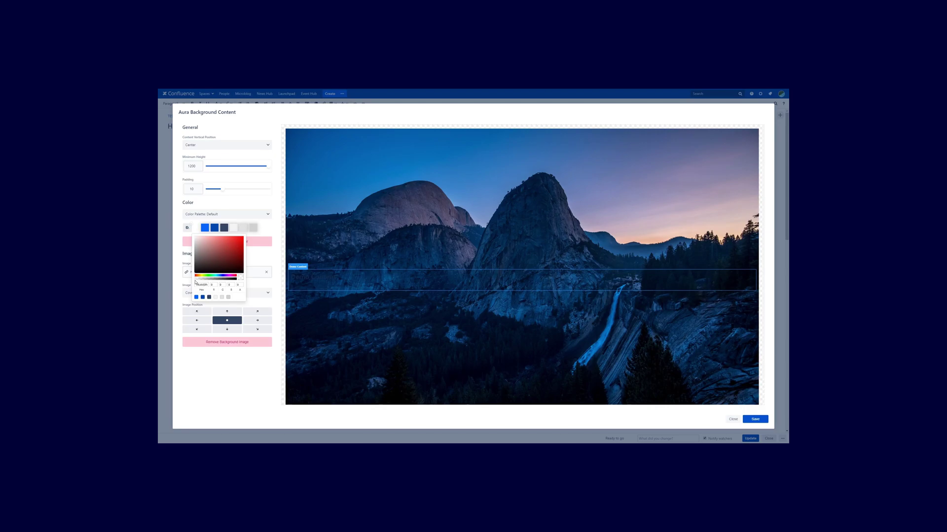
{"action": "left_click_drag", "start_coordinate": [196, 282], "coordinate": [206, 281]}
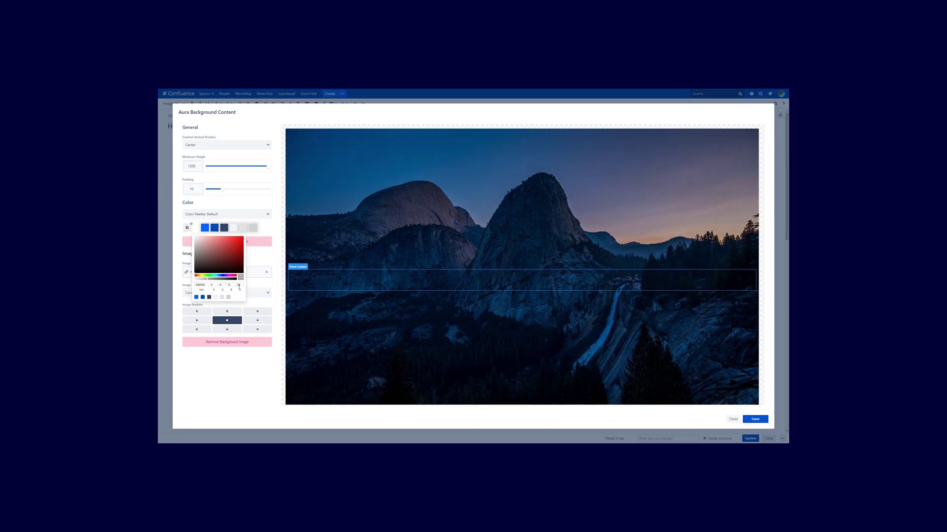
{"action": "left_click", "coordinate": [480, 314]}
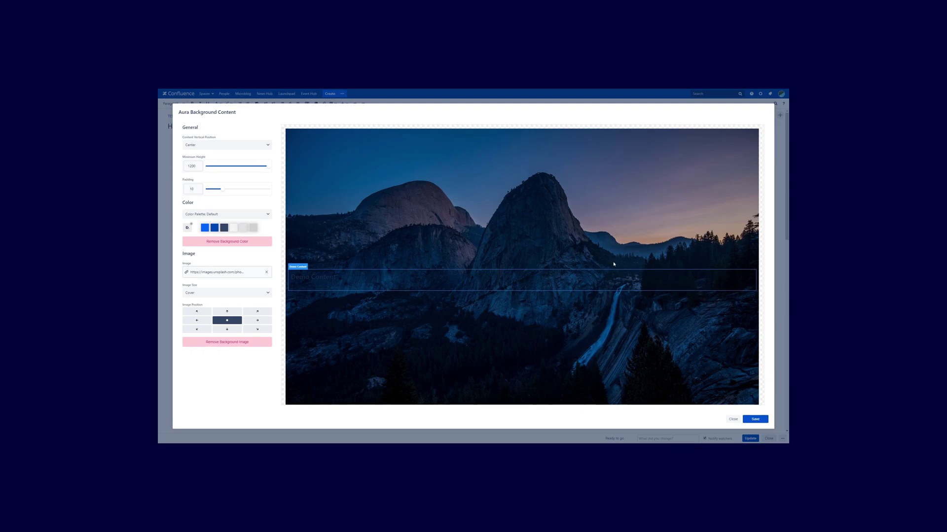
{"action": "left_click", "coordinate": [755, 420]}
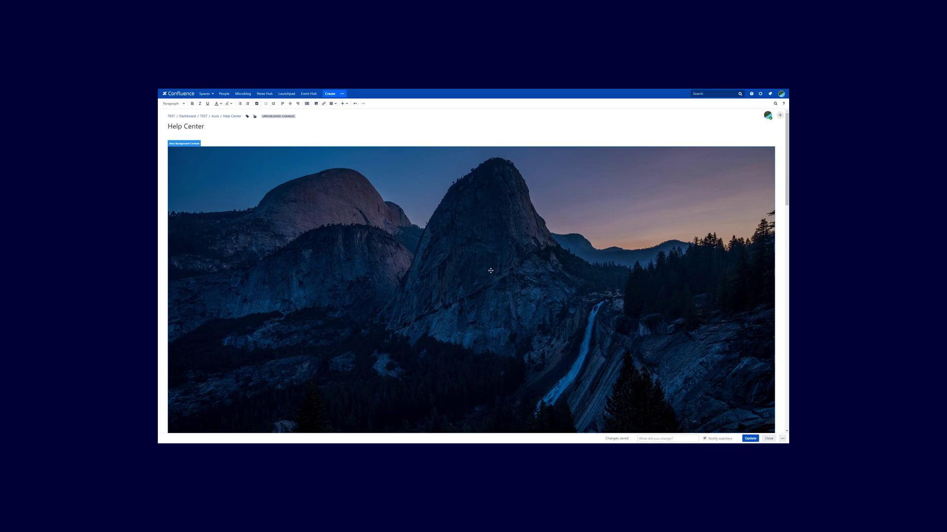
Insert a nested Aura Background Content macro inside the mountain background with a minimum height of 200, and save it
{"action": "left_click", "coordinate": [343, 103]}
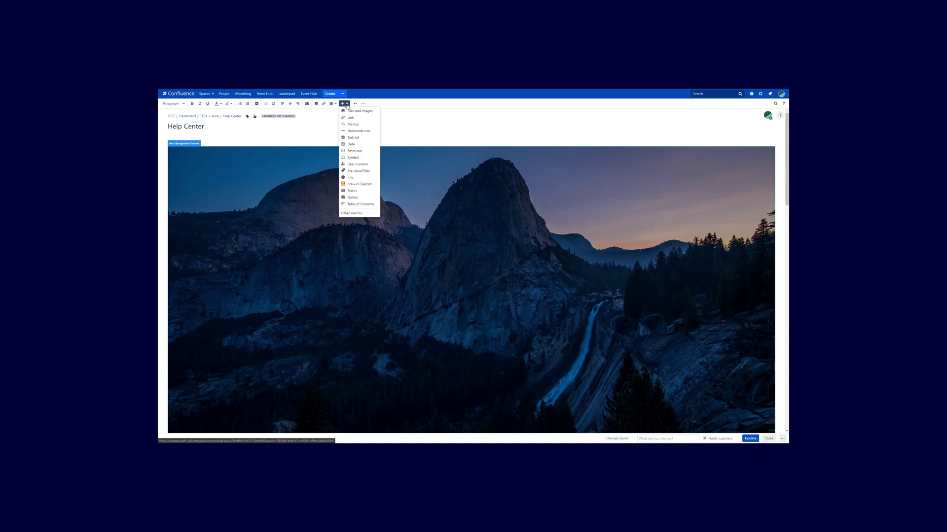
{"action": "left_click", "coordinate": [365, 214]}
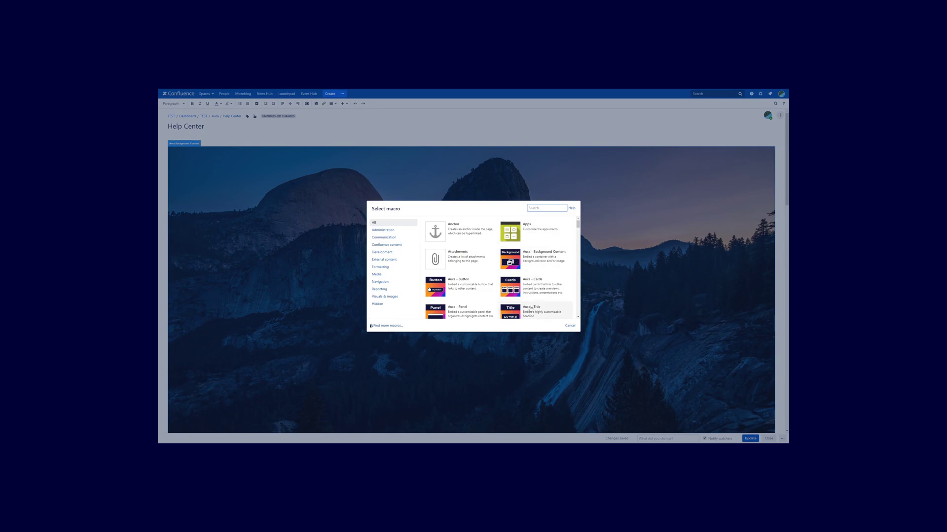
{"action": "left_click", "coordinate": [538, 262]}
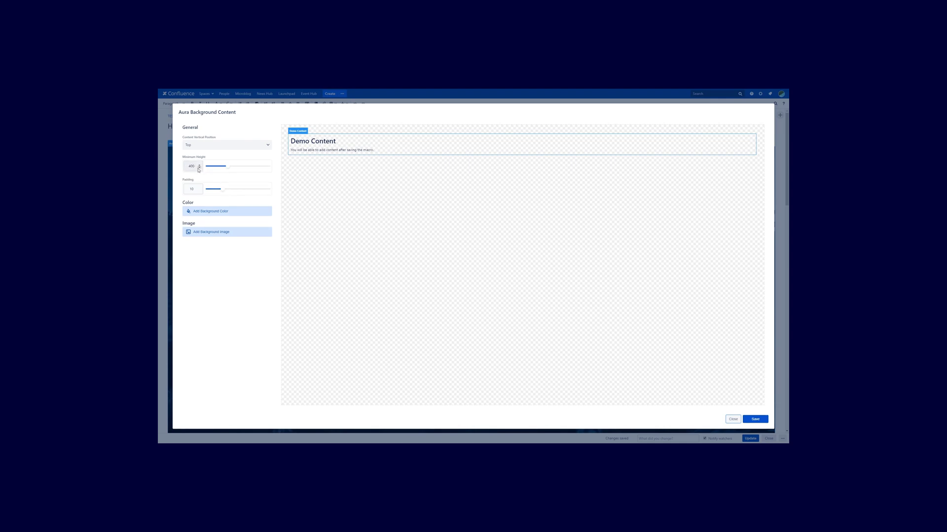
{"action": "left_click_drag", "start_coordinate": [228, 169], "coordinate": [219, 170]}
{"action": "left_click", "coordinate": [754, 419]}
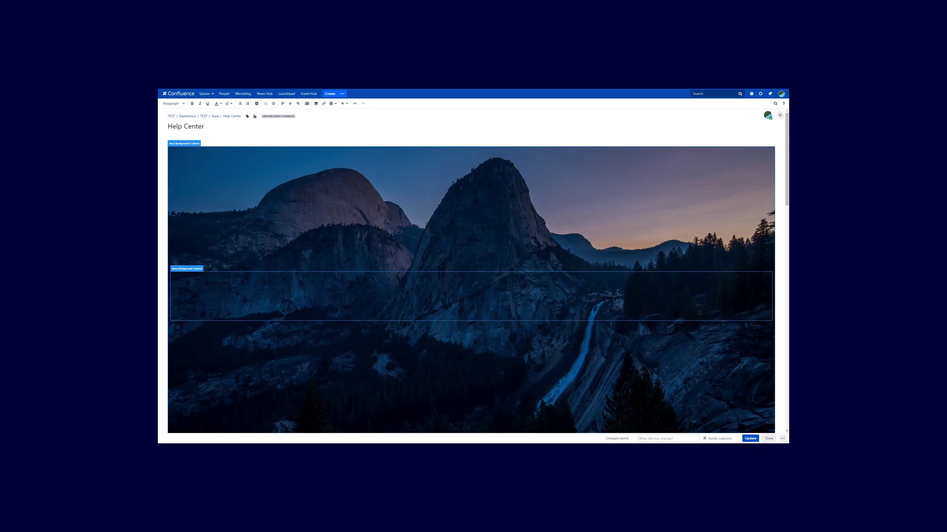
Reduce the nested background container's minimum height to 100 and save the macro
{"action": "left_click", "coordinate": [191, 268]}
{"action": "left_click", "coordinate": [179, 329]}
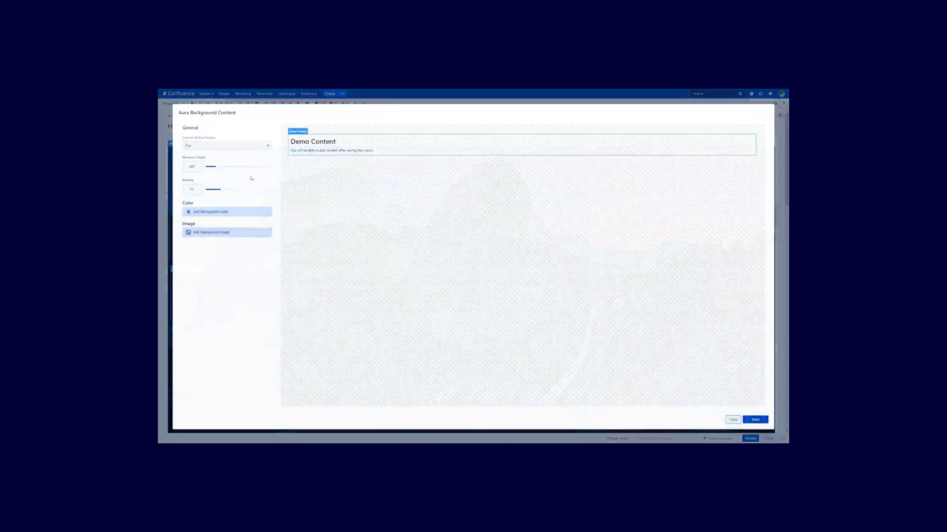
{"action": "left_click_drag", "start_coordinate": [219, 167], "coordinate": [213, 167]}
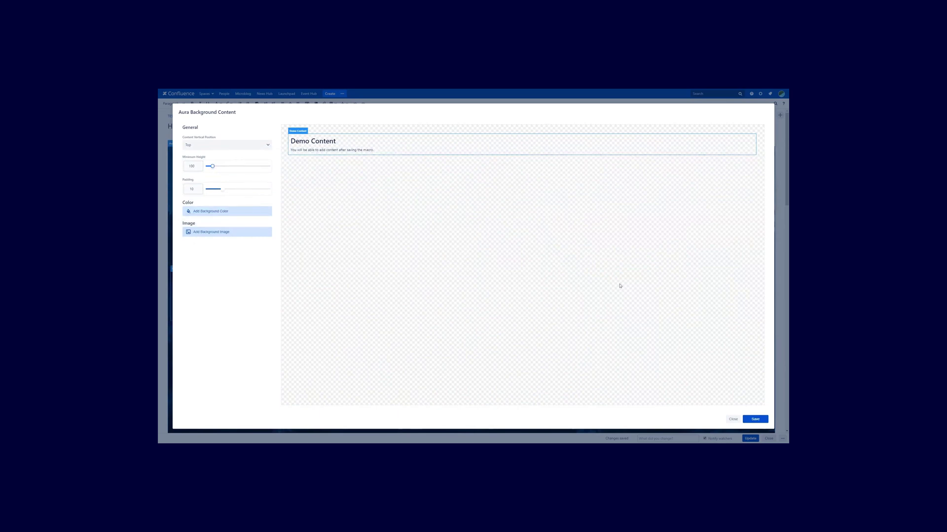
{"action": "left_click", "coordinate": [754, 419]}
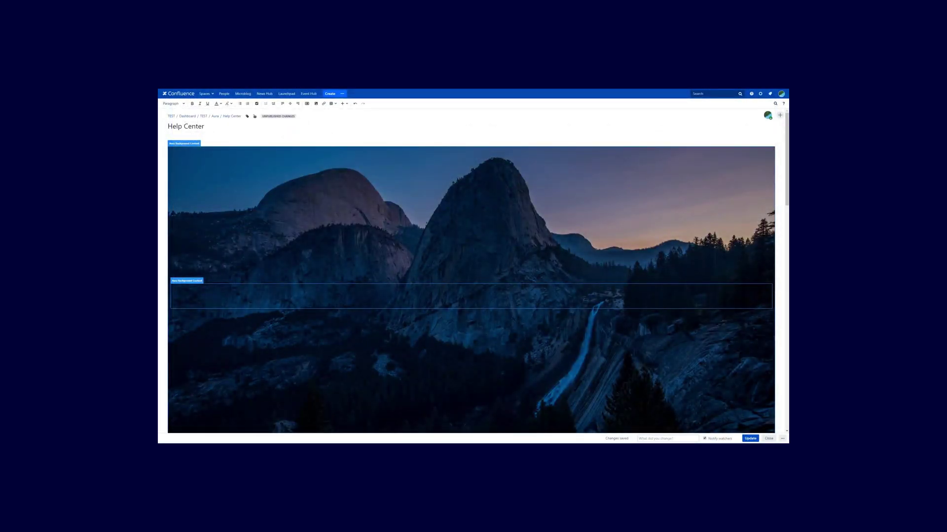
Add an Aura Title macro in the outer background container, with centered text and a font size of about 68
{"action": "left_click", "coordinate": [184, 143]}
{"action": "left_click", "coordinate": [342, 103]}
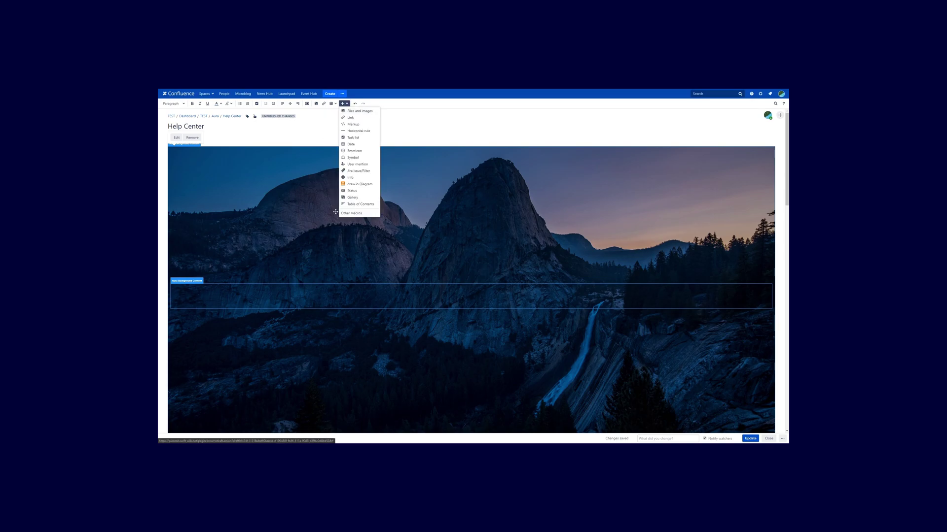
{"action": "left_click", "coordinate": [348, 215]}
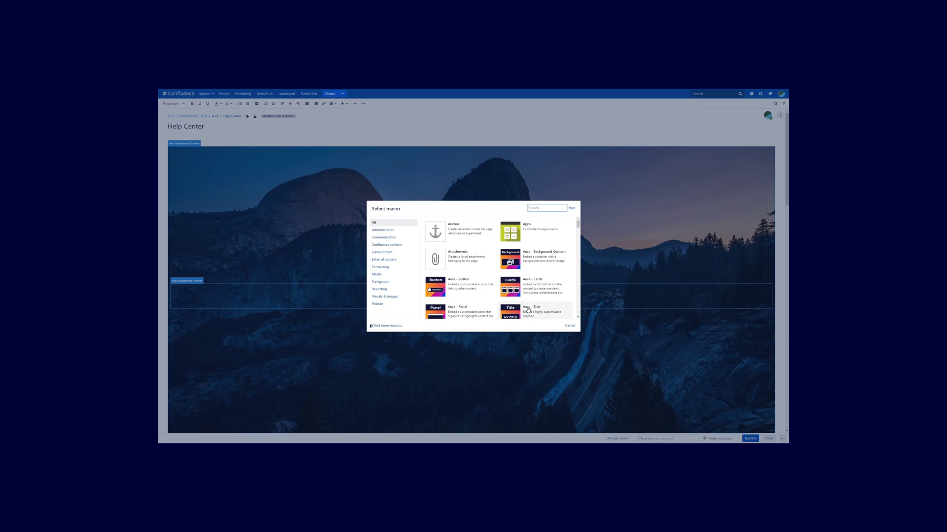
{"action": "left_click", "coordinate": [530, 310]}
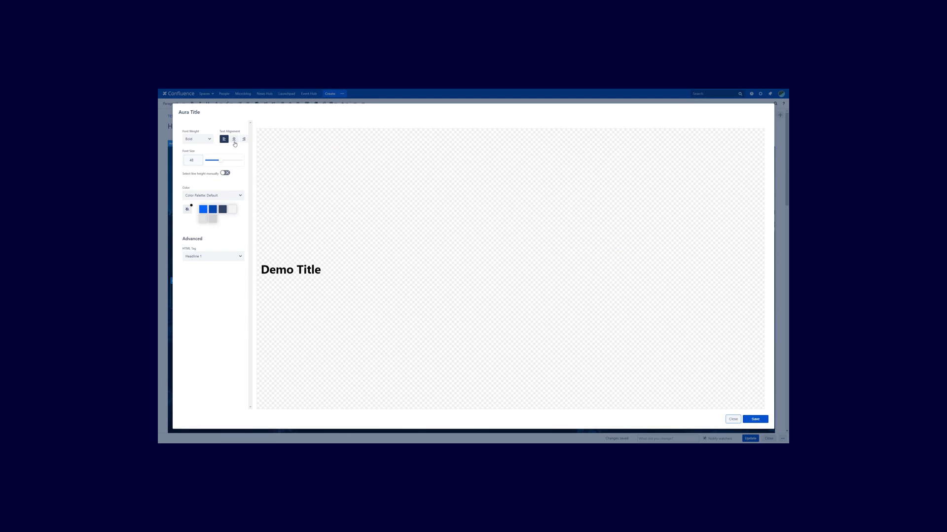
{"action": "left_click", "coordinate": [235, 142]}
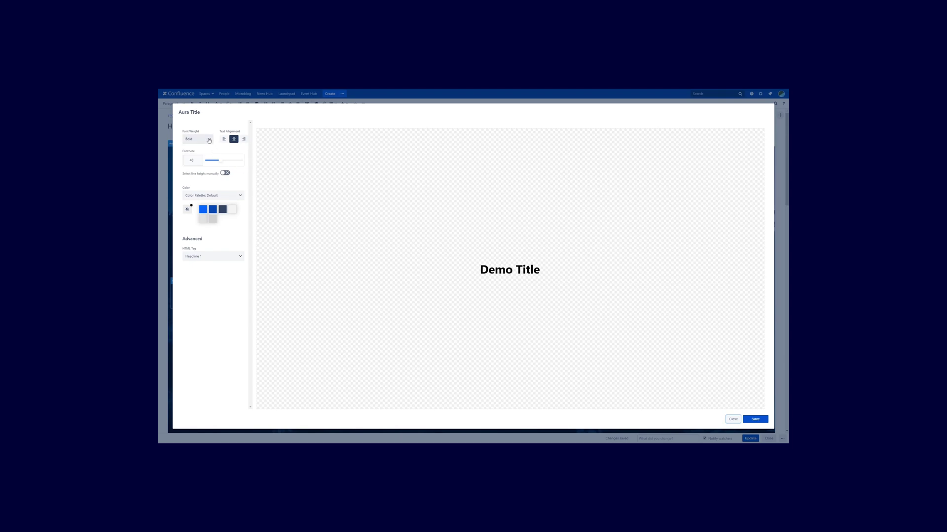
{"action": "left_click_drag", "start_coordinate": [221, 163], "coordinate": [228, 165]}
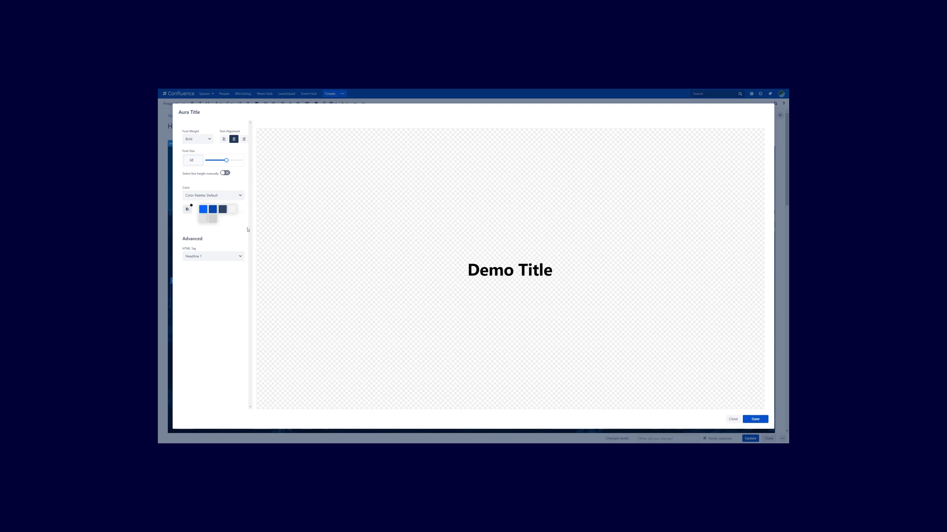
Set the Aura Title's text color to white (#ffffff)
{"action": "left_click", "coordinate": [188, 209]}
{"action": "left_click_drag", "start_coordinate": [202, 240], "coordinate": [192, 217]}
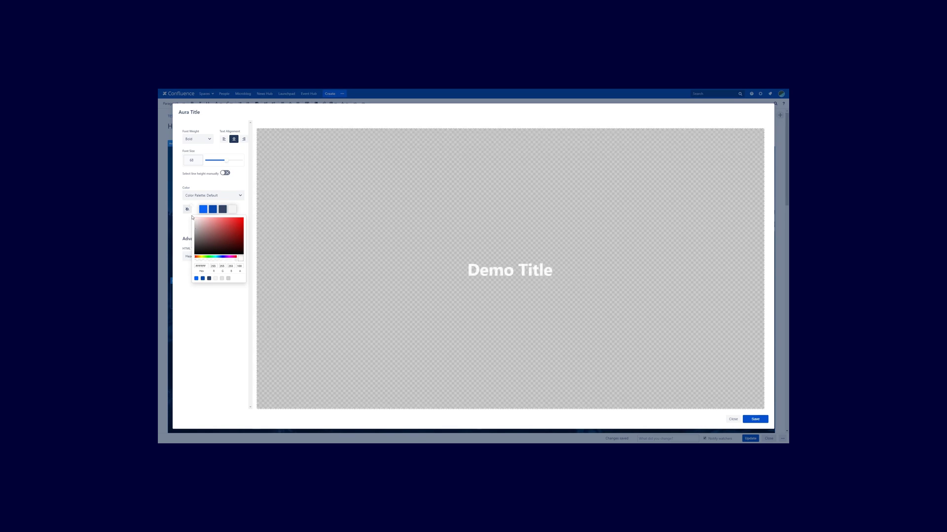
{"action": "left_click", "coordinate": [222, 321]}
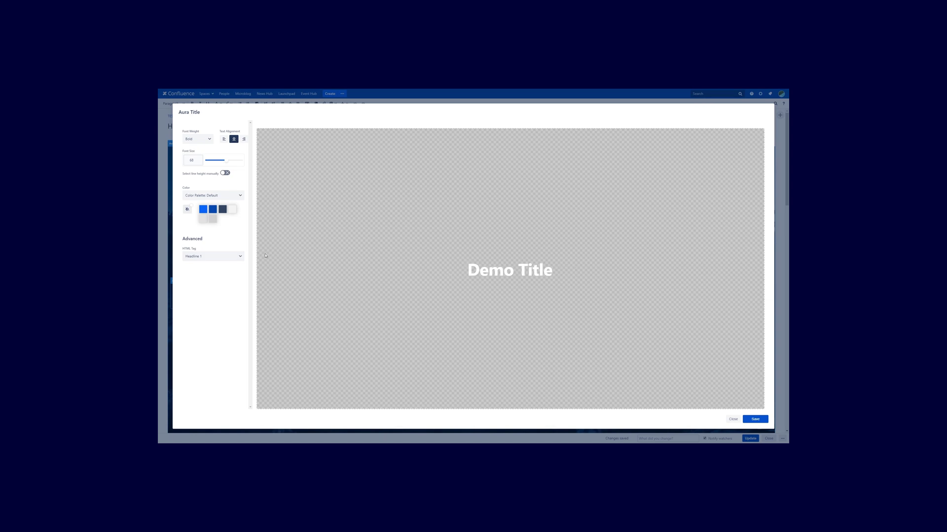
Keep Headline 1 as the HTML tag, save the Aura Title macro, and enter "The Knowledge Base" as its text
{"action": "left_click", "coordinate": [236, 257]}
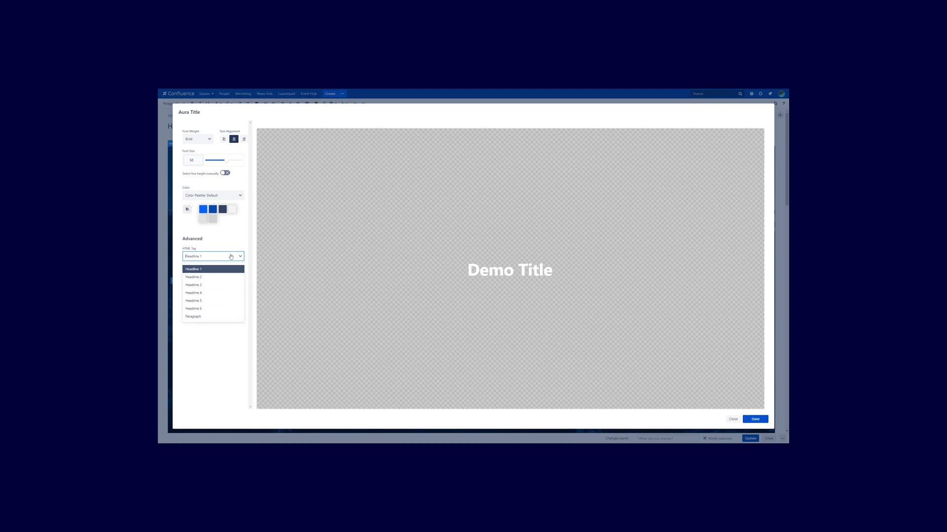
{"action": "left_click", "coordinate": [247, 281]}
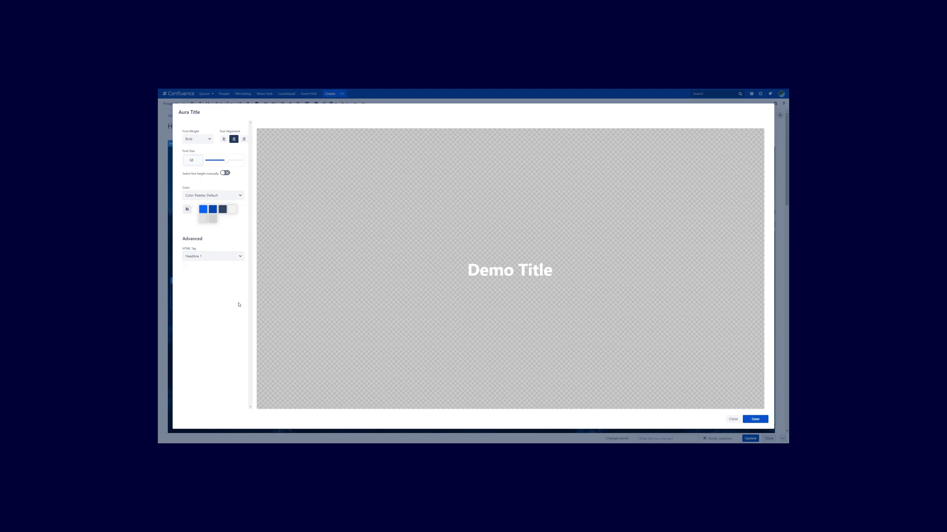
{"action": "left_click", "coordinate": [755, 419]}
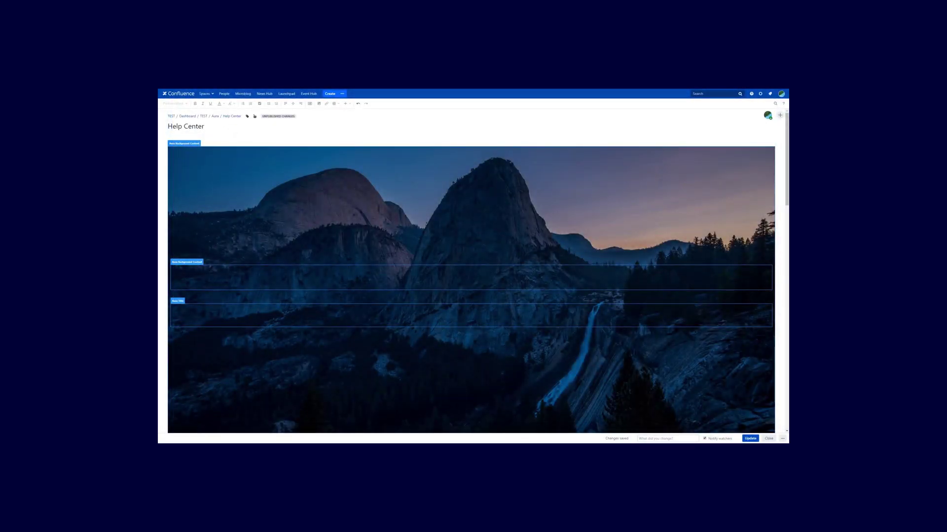
{"action": "type", "text": "The Knowledge Base"}
Add a second Aura Title macro below the headline with centered text, Light font weight and a font size of about 36
{"action": "left_click", "coordinate": [354, 135]}
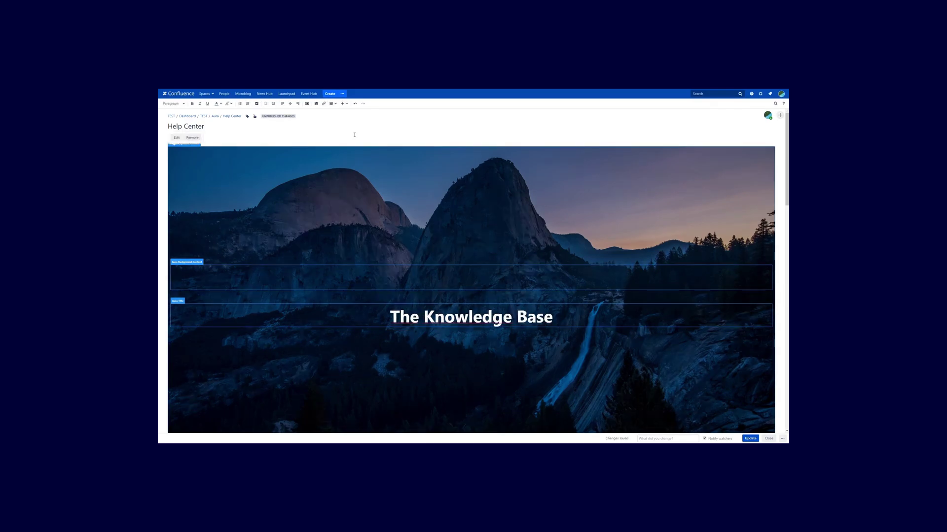
{"action": "left_click", "coordinate": [342, 104]}
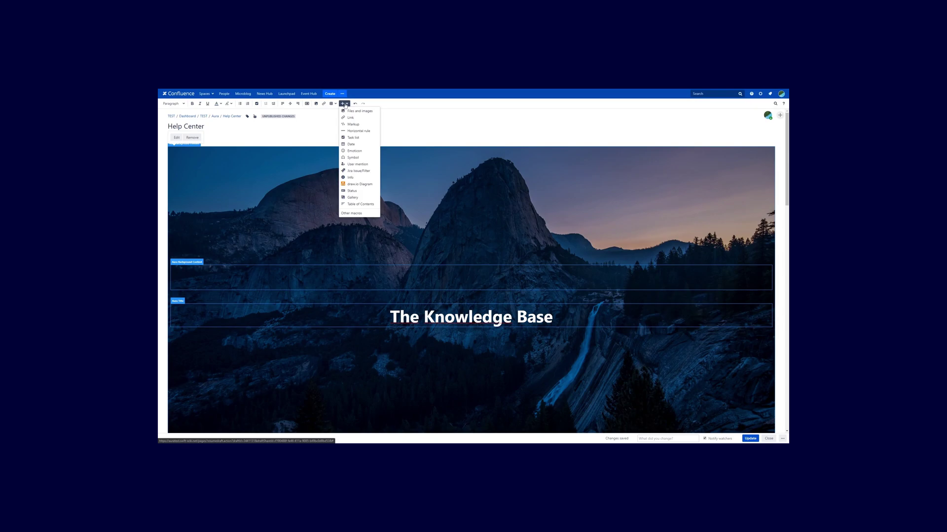
{"action": "left_click", "coordinate": [360, 214]}
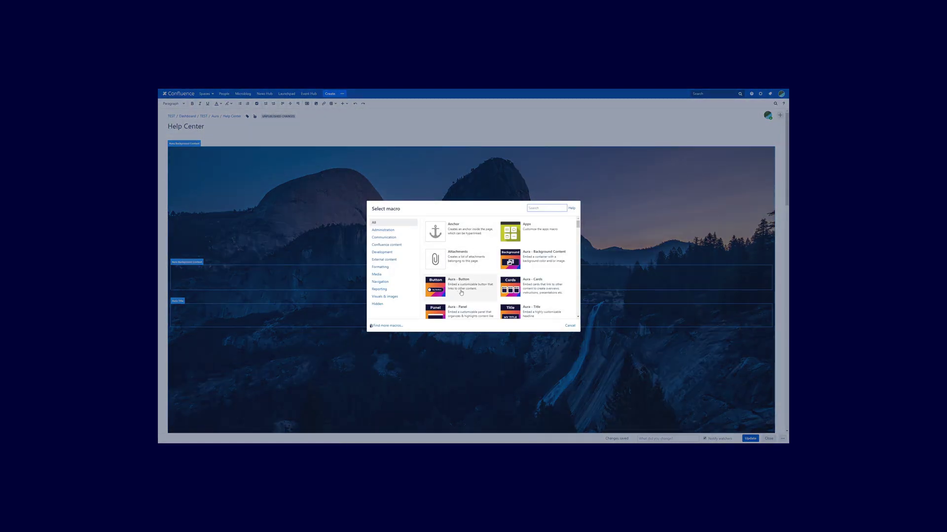
{"action": "left_click", "coordinate": [541, 312]}
{"action": "left_click", "coordinate": [234, 140]}
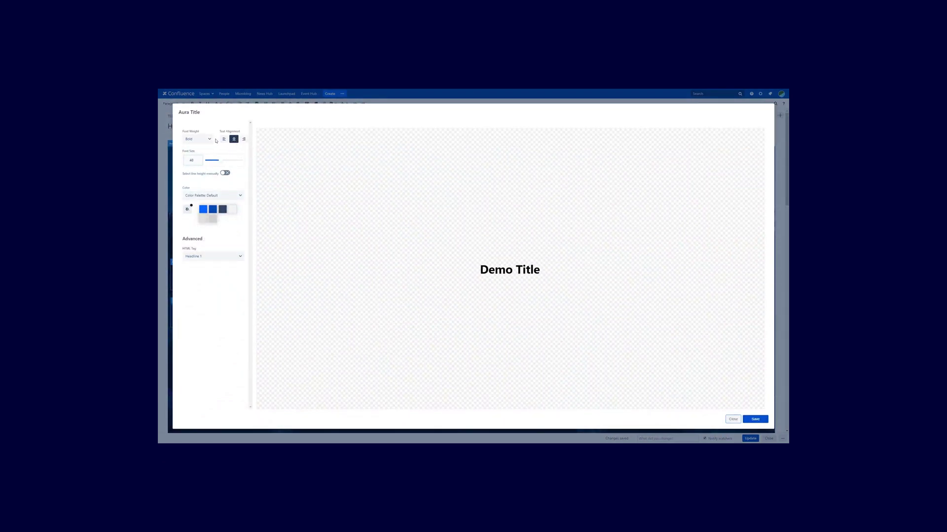
{"action": "left_click", "coordinate": [209, 139]}
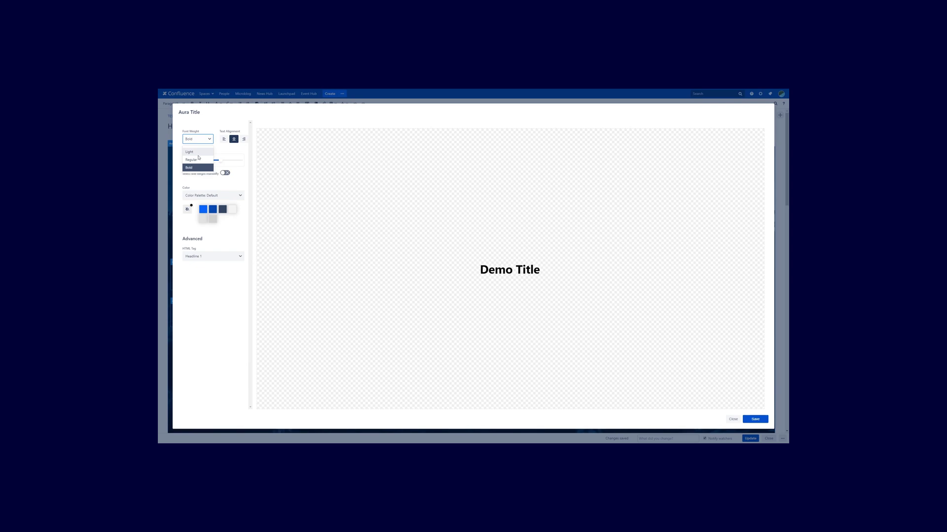
{"action": "left_click", "coordinate": [195, 152]}
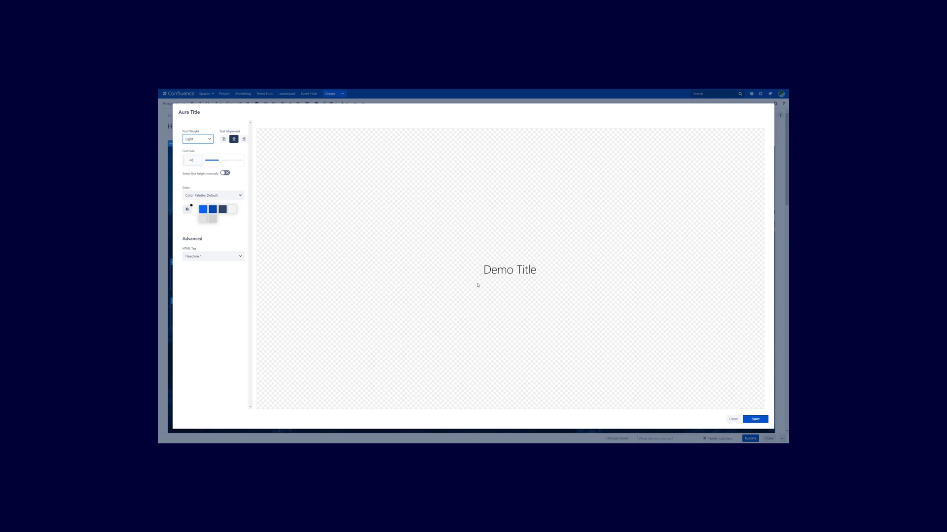
{"action": "left_click", "coordinate": [215, 161]}
{"action": "left_click_drag", "start_coordinate": [216, 163], "coordinate": [218, 163]}
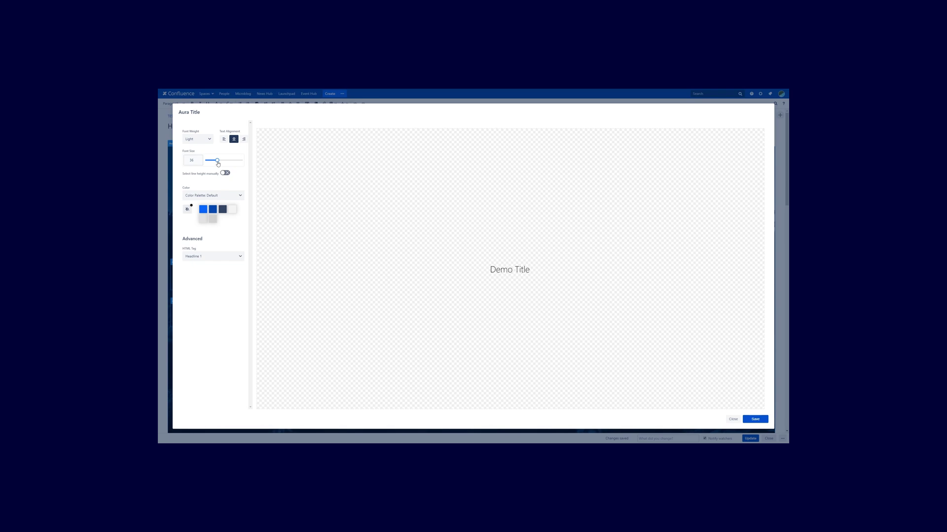
Change the second title's text color to white (#ffffff)
{"action": "left_click", "coordinate": [188, 209]}
{"action": "left_click", "coordinate": [203, 224]}
{"action": "left_click_drag", "start_coordinate": [203, 223], "coordinate": [191, 216]}
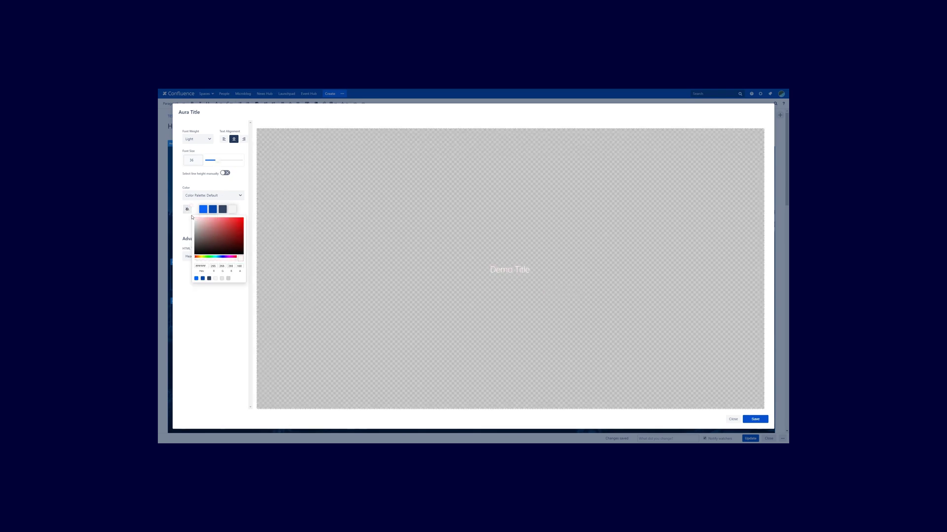
{"action": "left_click", "coordinate": [196, 299]}
Set the second title's HTML tag to Paragraph, save the macro, and enter "Hi! How can we help?" as its text
{"action": "left_click", "coordinate": [226, 257]}
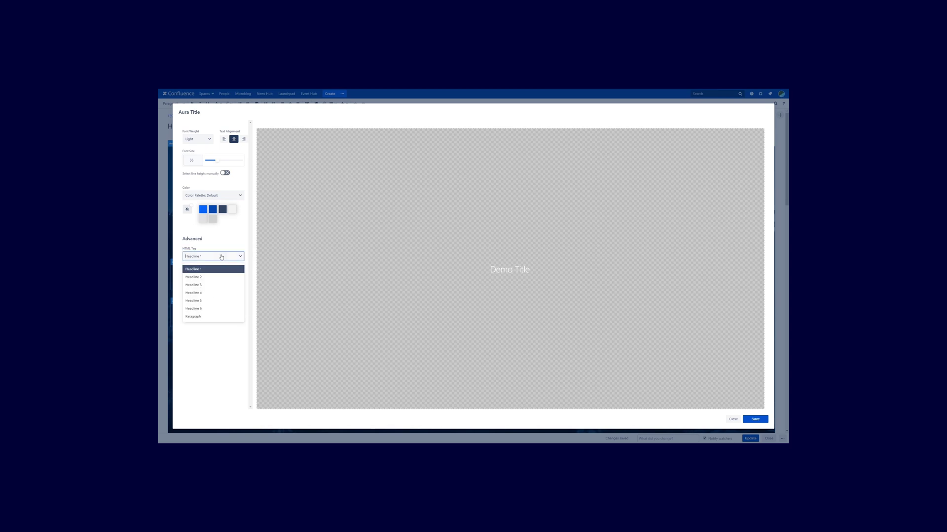
{"action": "left_click", "coordinate": [194, 318]}
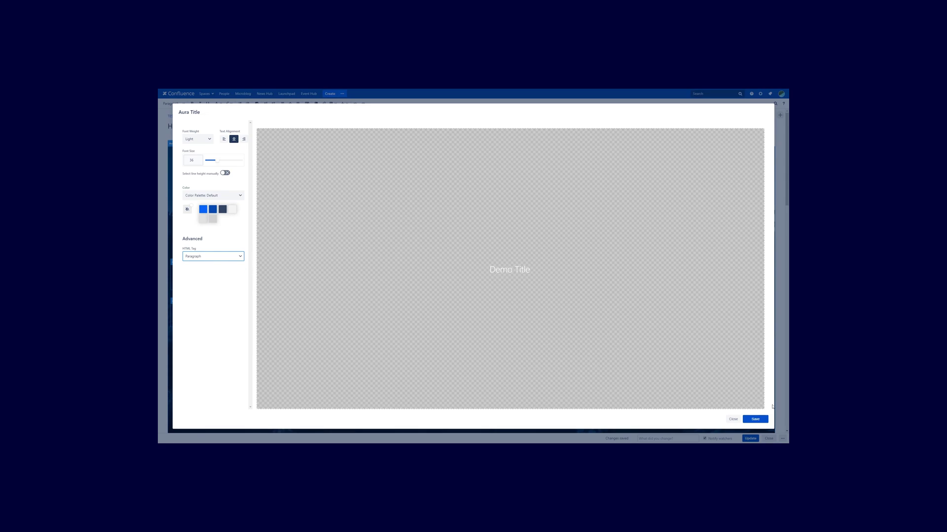
{"action": "left_click", "coordinate": [755, 419]}
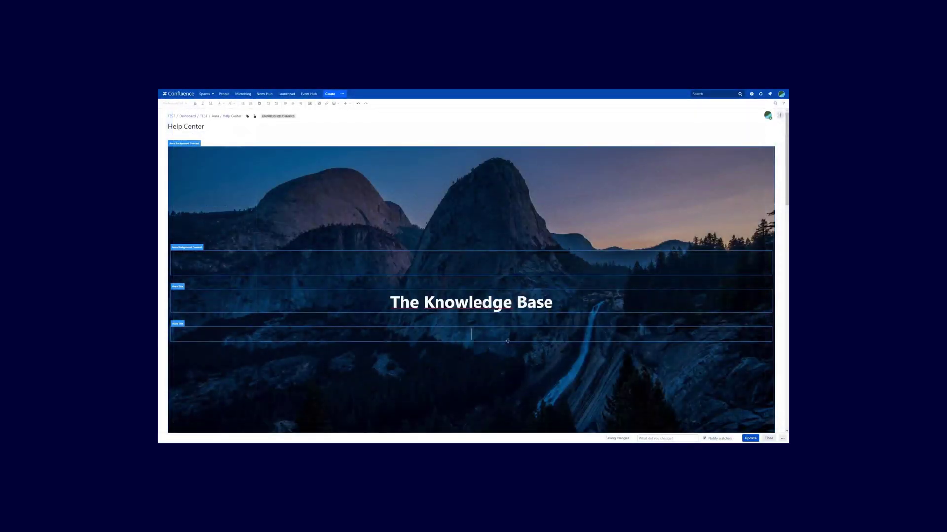
{"action": "type", "text": "Hi! How can we help?"}
Add a Livesearch macro below the "Hi! How can we help?" subtitle and set its size to large
{"action": "scroll", "coordinate": [492, 329], "scroll_direction": "down", "scroll_amount": 1}
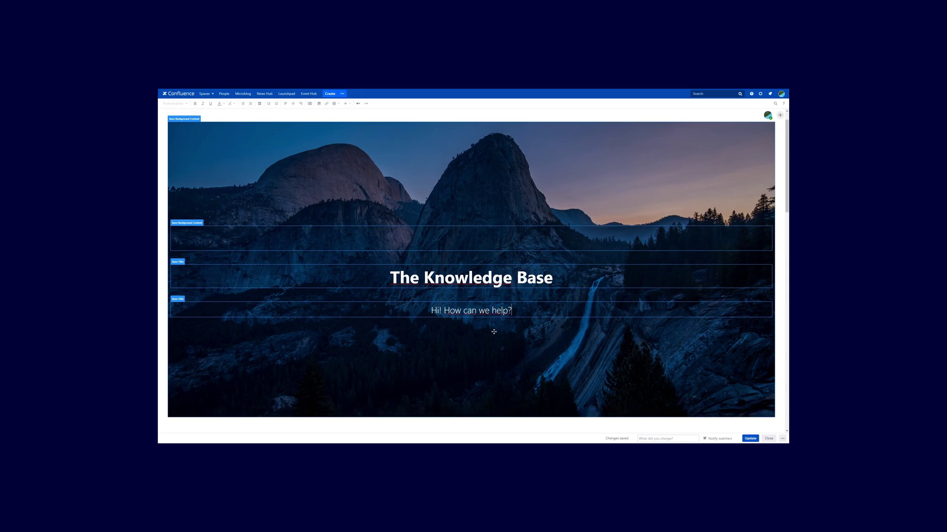
{"action": "scroll", "coordinate": [457, 327], "scroll_direction": "down", "scroll_amount": 1}
{"action": "left_click", "coordinate": [457, 327]}
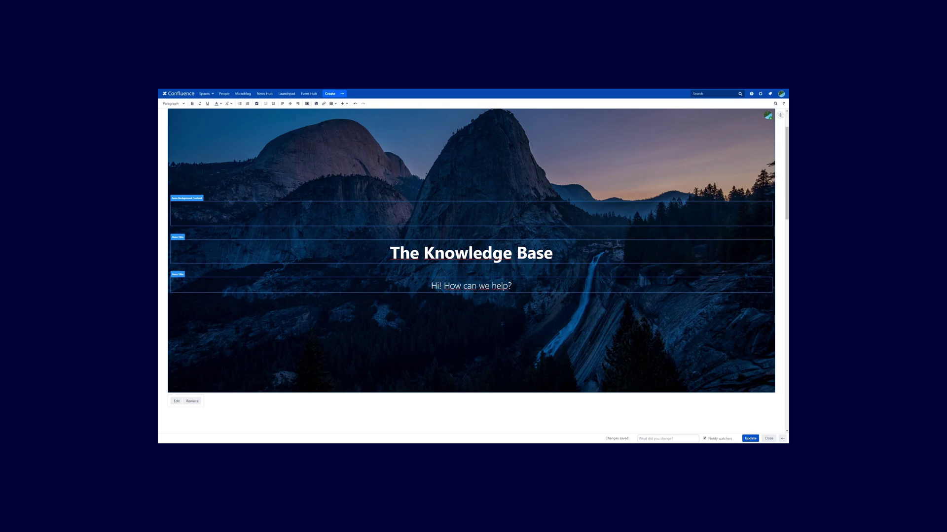
{"action": "scroll", "coordinate": [224, 352], "scroll_direction": "up", "scroll_amount": 1}
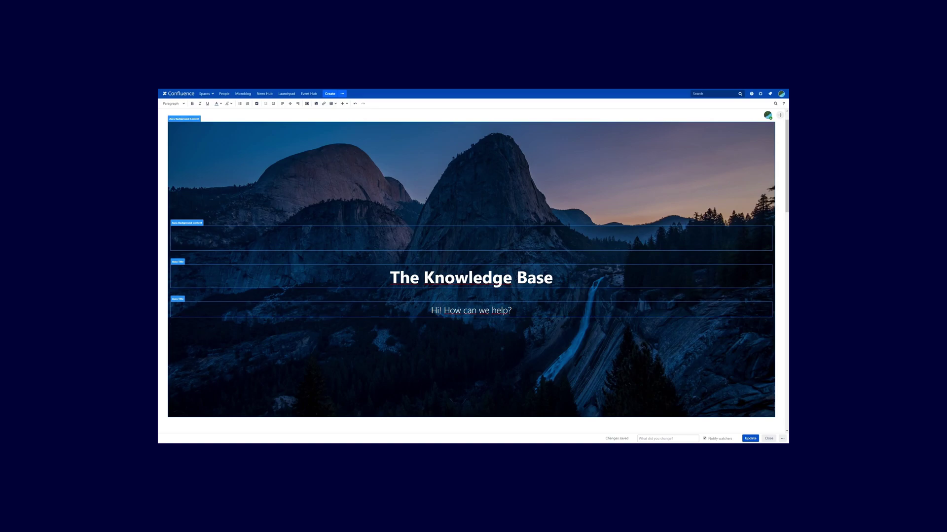
{"action": "left_click", "coordinate": [344, 103]}
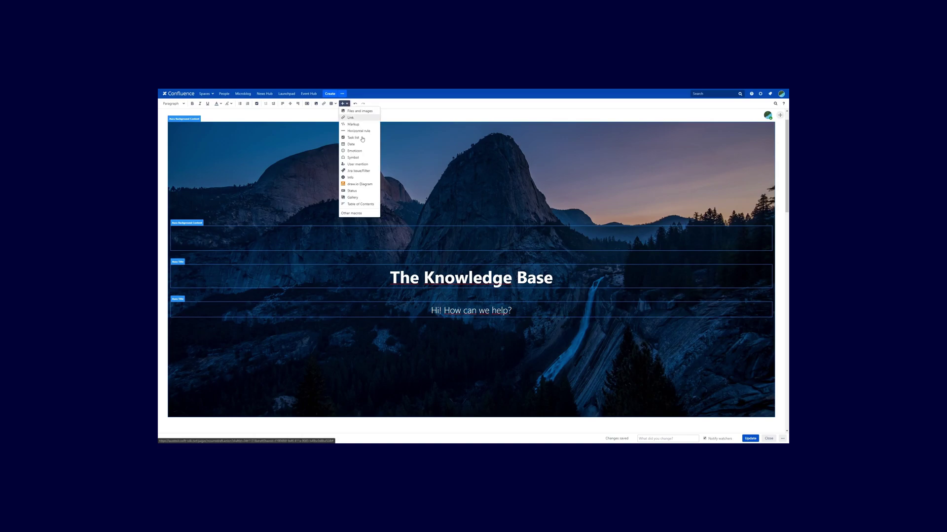
{"action": "left_click", "coordinate": [360, 214]}
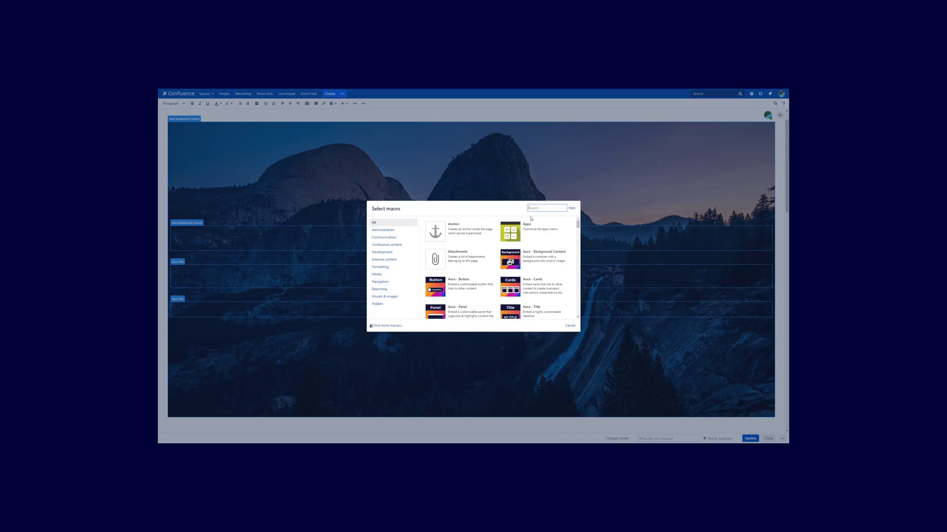
{"action": "type", "text": "liv"}
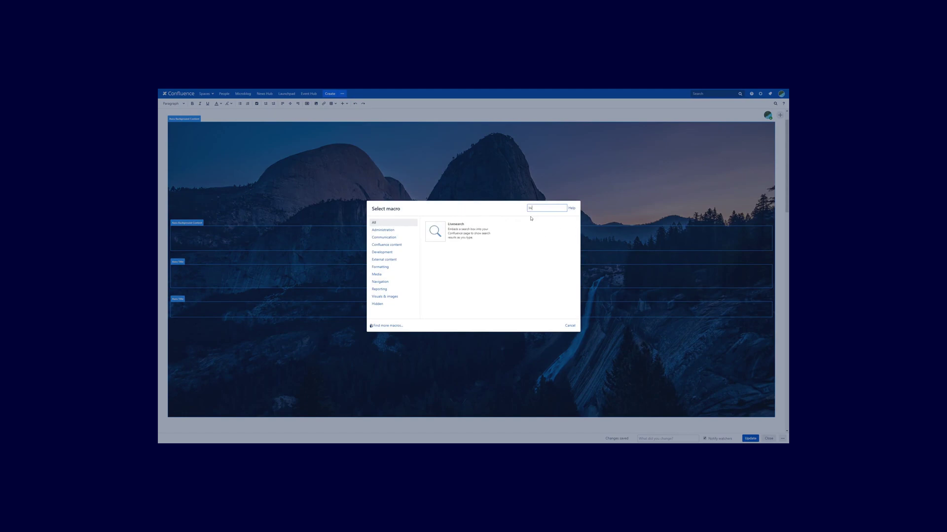
{"action": "left_click", "coordinate": [473, 234]}
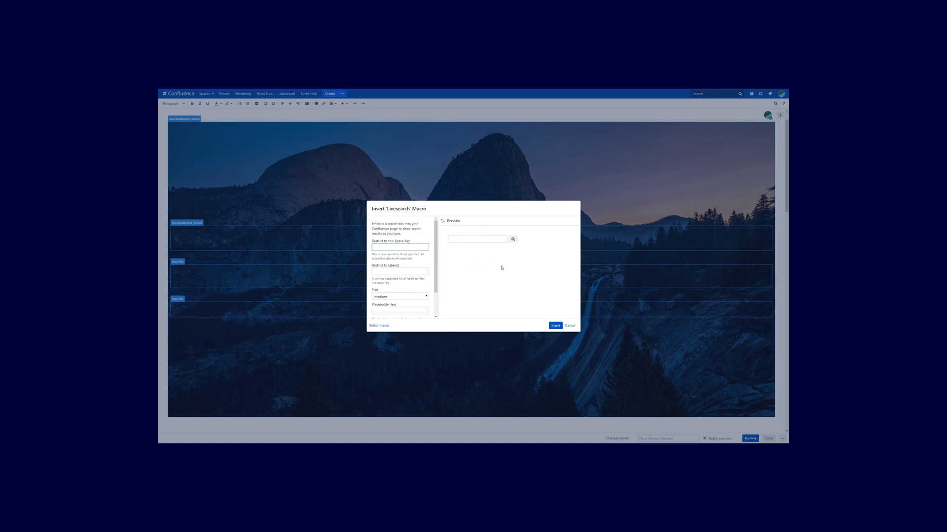
{"action": "scroll", "coordinate": [426, 264], "scroll_direction": "down", "scroll_amount": 2}
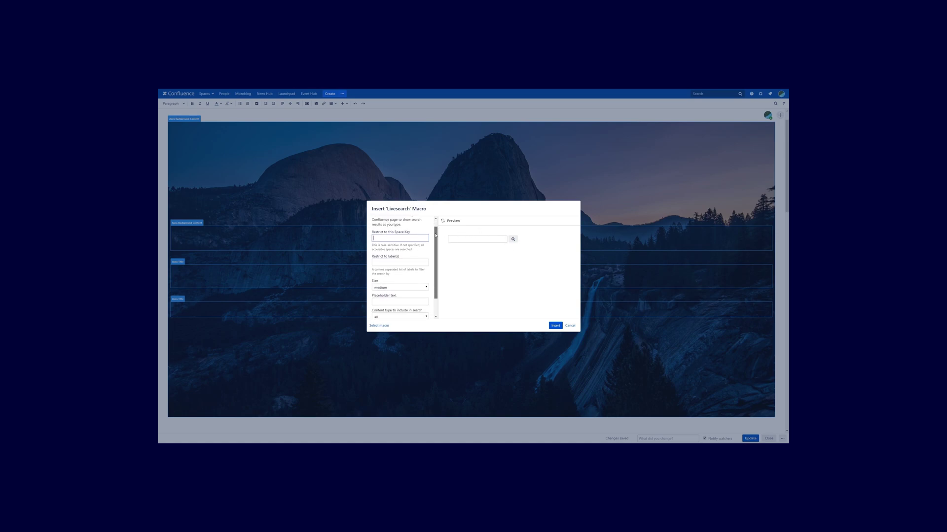
{"action": "left_click", "coordinate": [392, 277]}
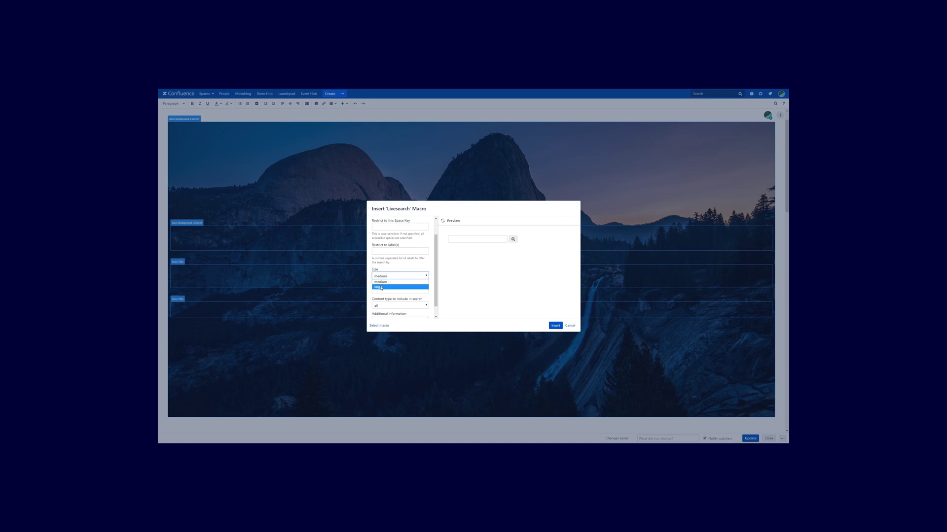
{"action": "left_click", "coordinate": [384, 288]}
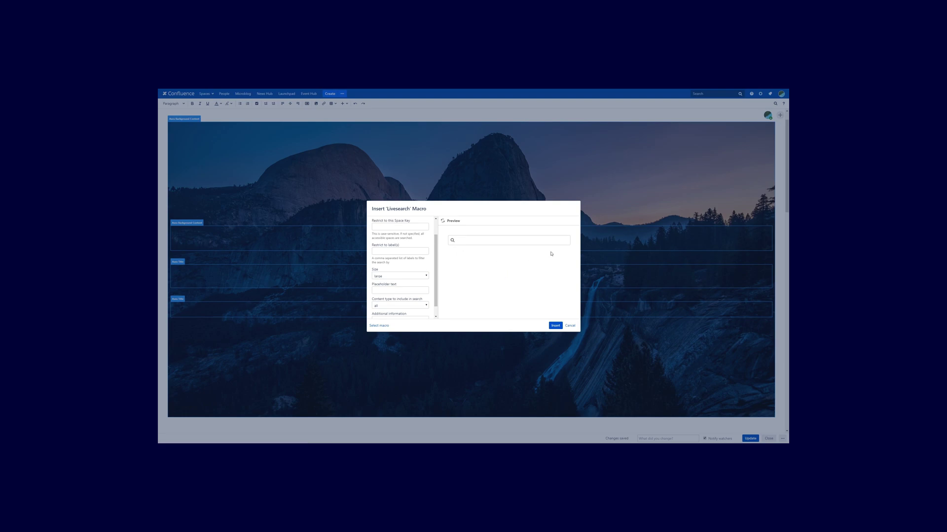
Compare the medium and large sizes of the search box in the macro preview
{"action": "left_click", "coordinate": [400, 276]}
{"action": "left_click", "coordinate": [384, 283]}
{"action": "left_click", "coordinate": [395, 277]}
{"action": "left_click", "coordinate": [380, 288]}
Set the Livesearch placeholder text to "Search Knowledge Base", refresh the preview and insert the macro
{"action": "scroll", "coordinate": [391, 291], "scroll_direction": "down", "scroll_amount": 1}
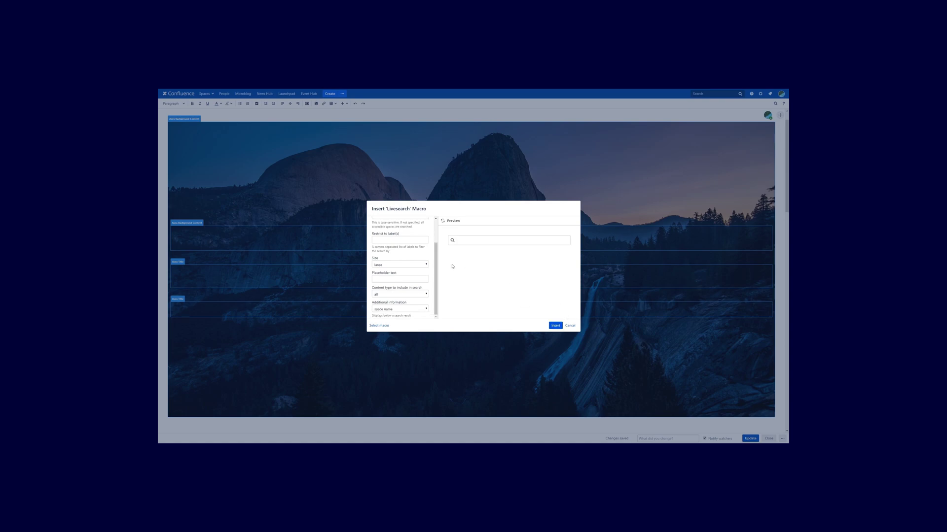
{"action": "left_click", "coordinate": [462, 241]}
{"action": "left_click", "coordinate": [383, 278]}
{"action": "type", "text": "Search Knowledge Base"}
{"action": "left_click", "coordinate": [443, 223]}
{"action": "left_click", "coordinate": [555, 325]}
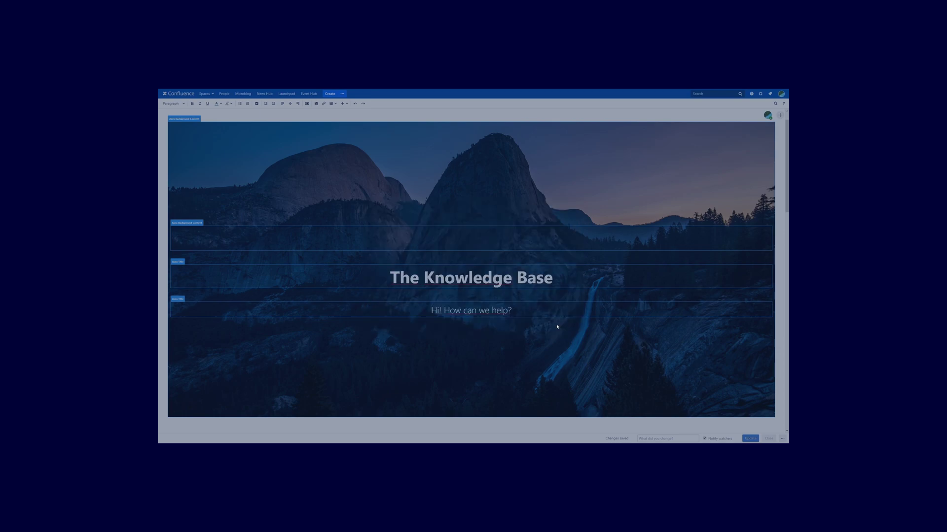
Center the Livesearch macro under the subtitle
{"action": "left_click", "coordinate": [227, 323]}
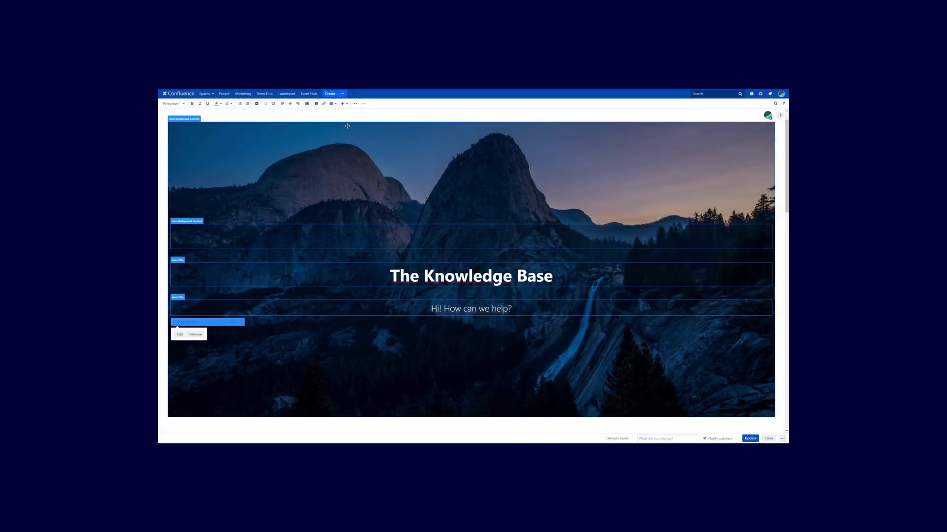
{"action": "left_click", "coordinate": [290, 103]}
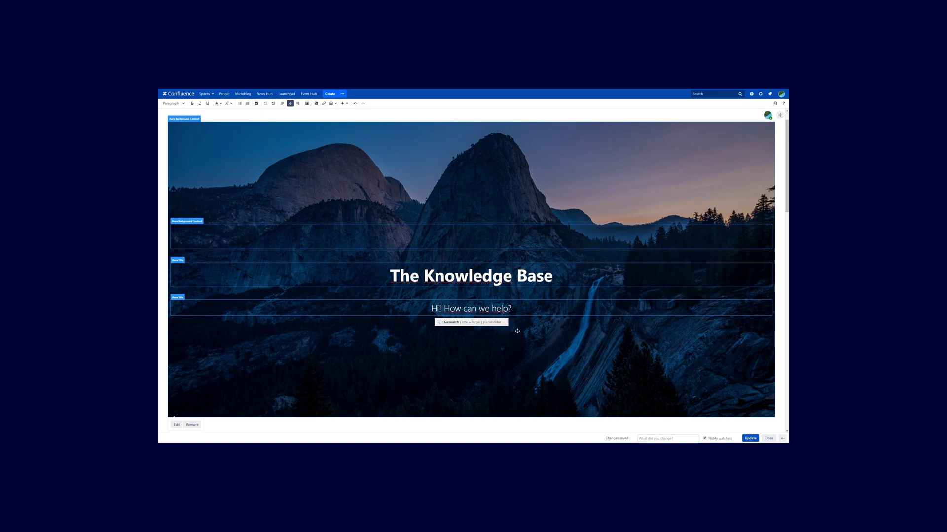
{"action": "key", "text": "BackSpace"}
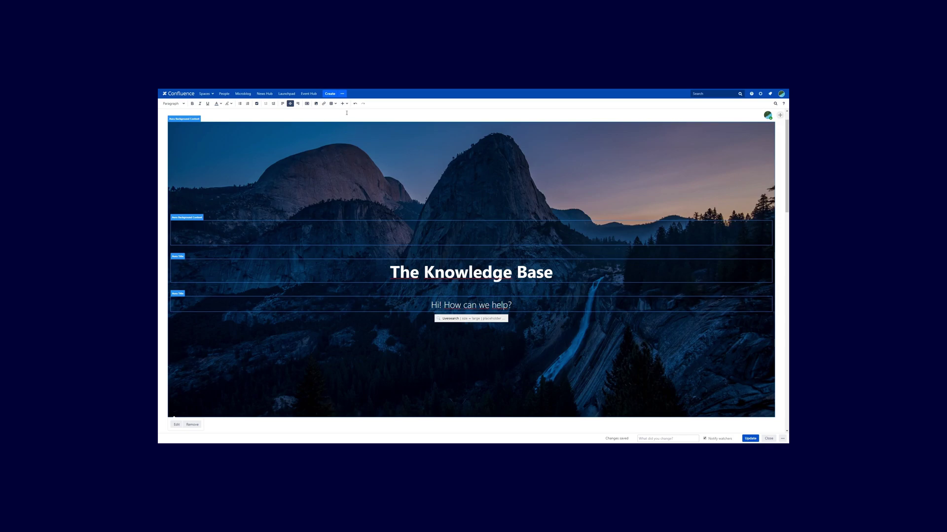
Insert an Aura - Cards macro, set it to four columns and add a fourth card
{"action": "left_click", "coordinate": [344, 103]}
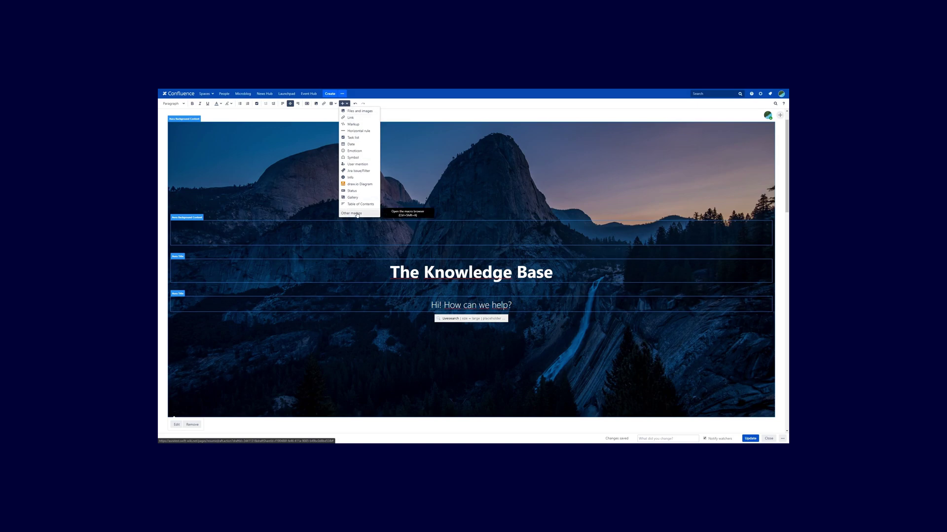
{"action": "left_click", "coordinate": [357, 214]}
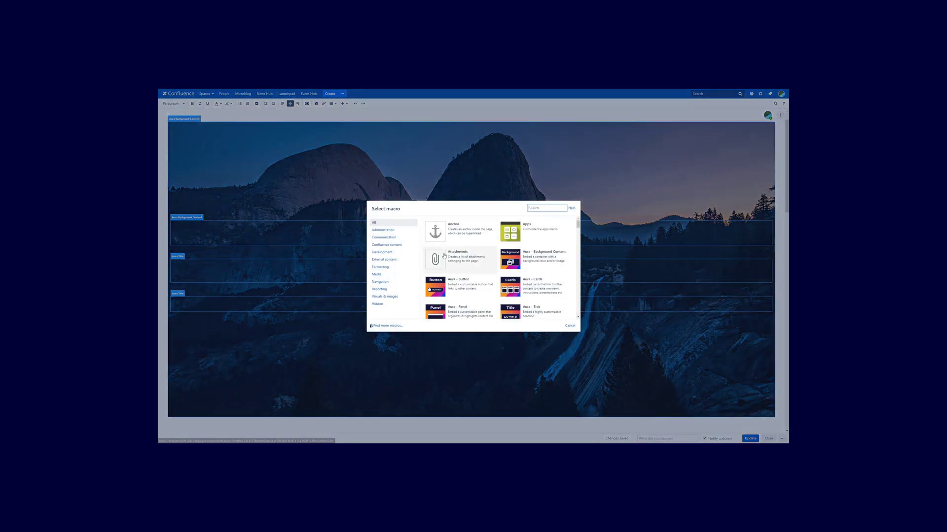
{"action": "left_click", "coordinate": [533, 292]}
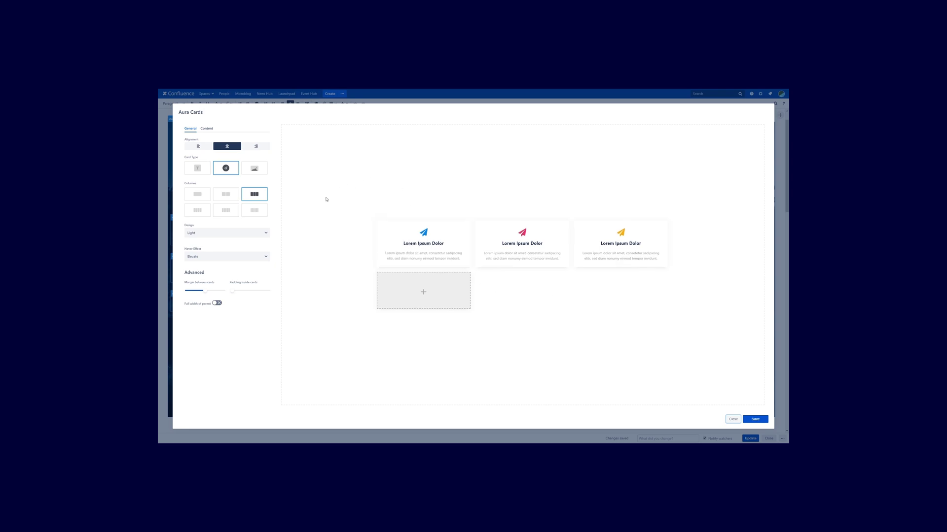
{"action": "left_click", "coordinate": [200, 213]}
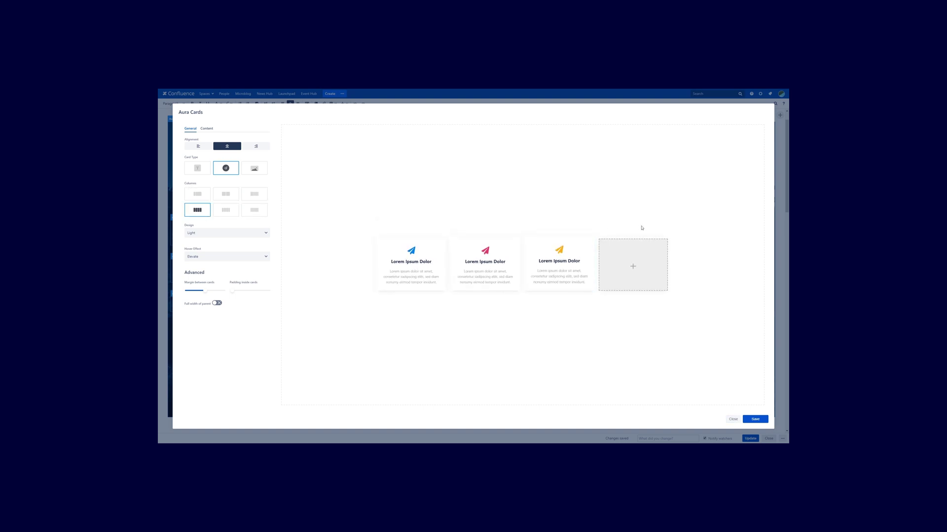
{"action": "left_click", "coordinate": [636, 269]}
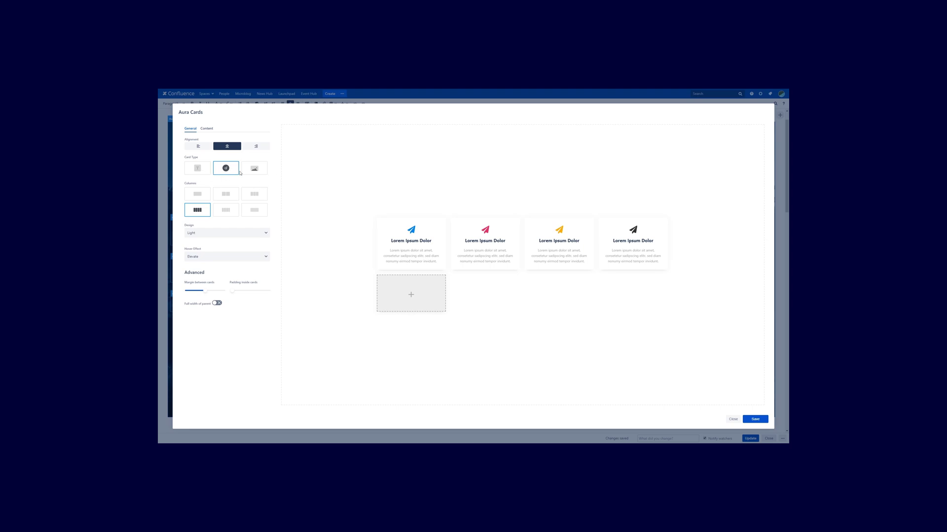
Try the text-only and icon card types, and set the cards to the image type
{"action": "left_click", "coordinate": [207, 173]}
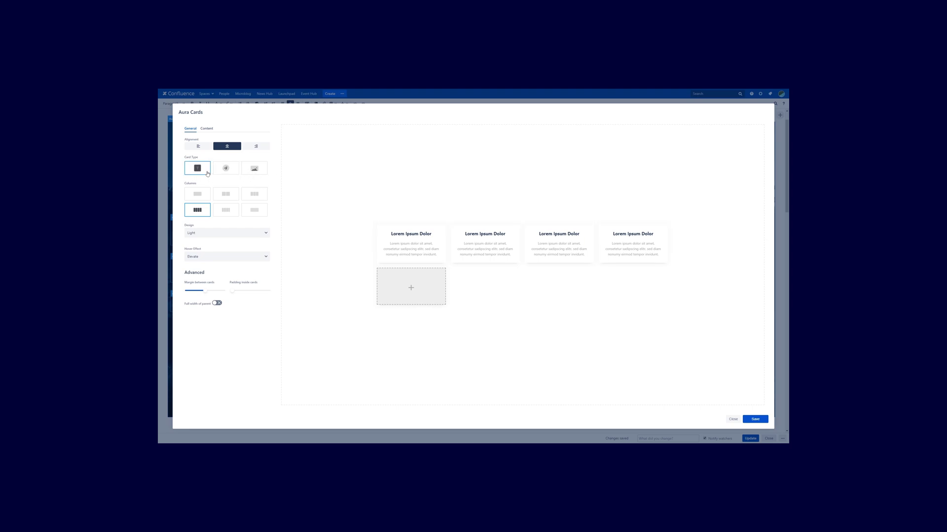
{"action": "left_click", "coordinate": [233, 173]}
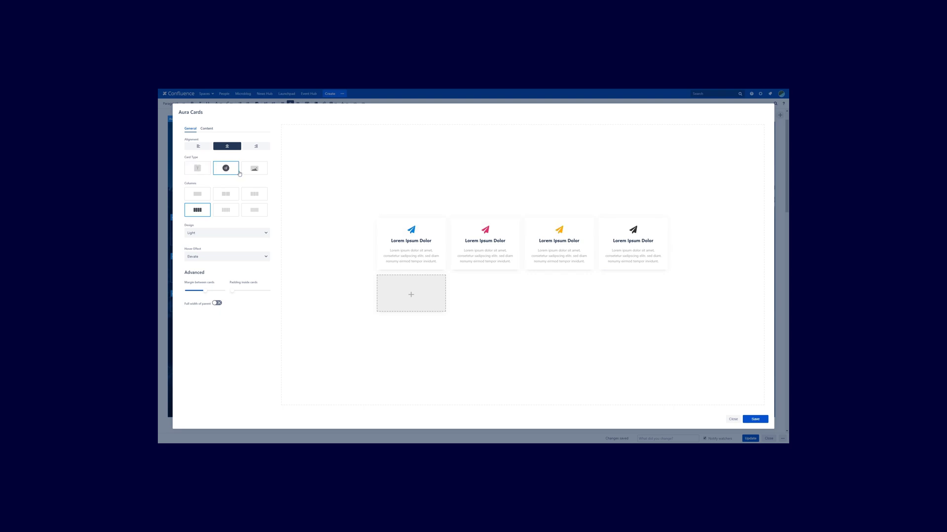
{"action": "left_click", "coordinate": [252, 171]}
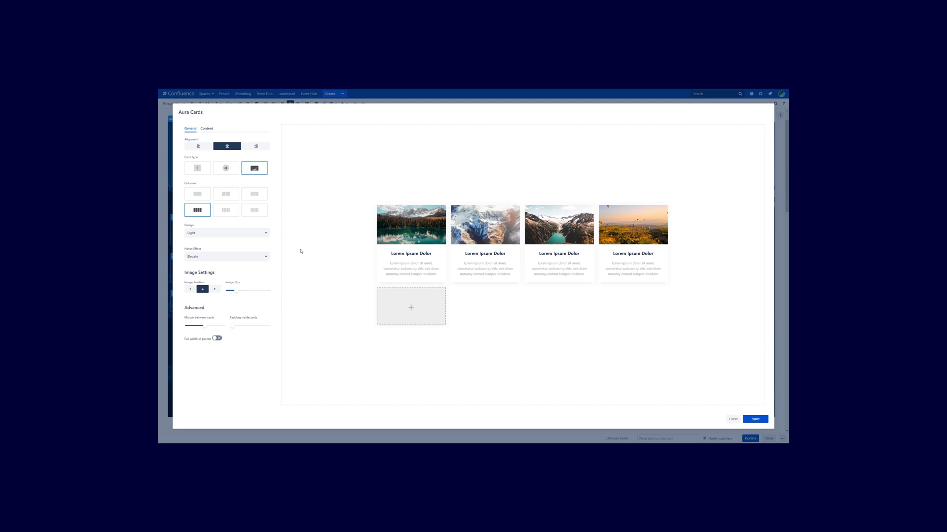
Increase the card image size to about two thirds of its range and set the hover effect to Shrink
{"action": "left_click_drag", "start_coordinate": [237, 291], "coordinate": [256, 293]}
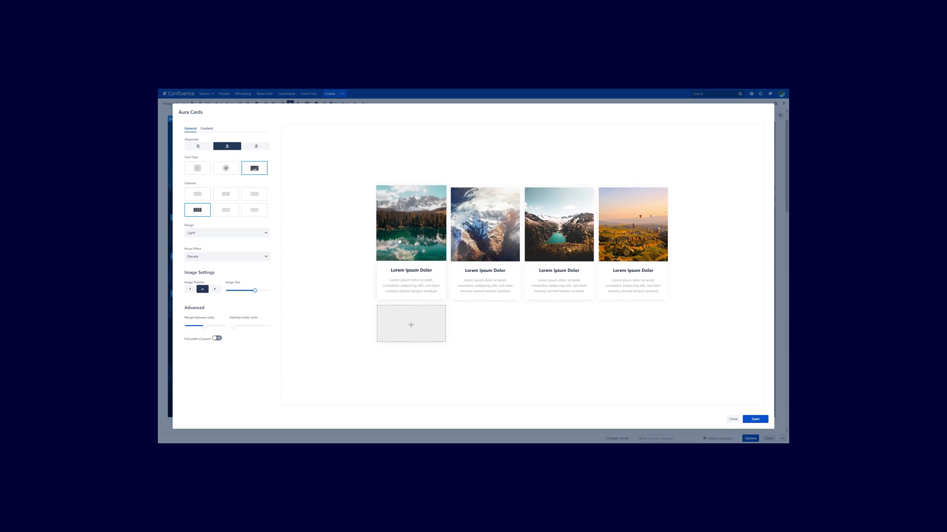
{"action": "left_click", "coordinate": [227, 257]}
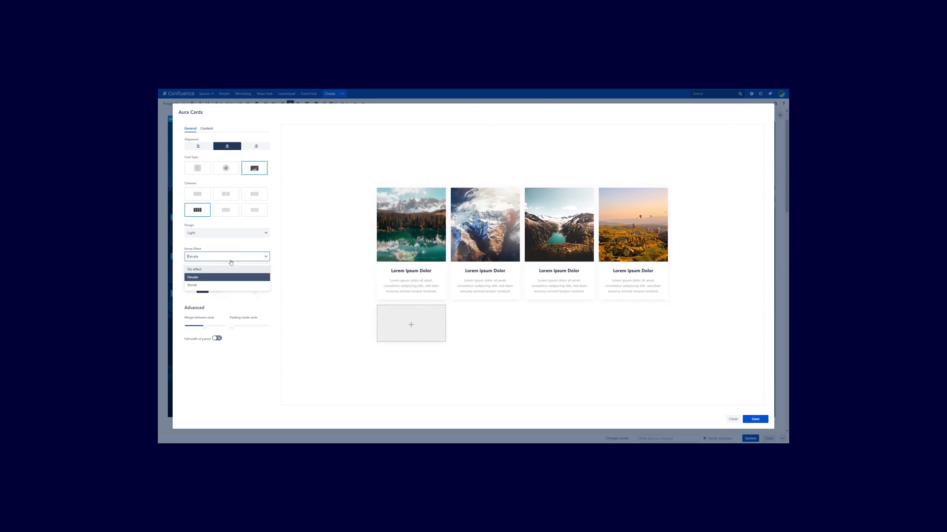
{"action": "left_click", "coordinate": [212, 285]}
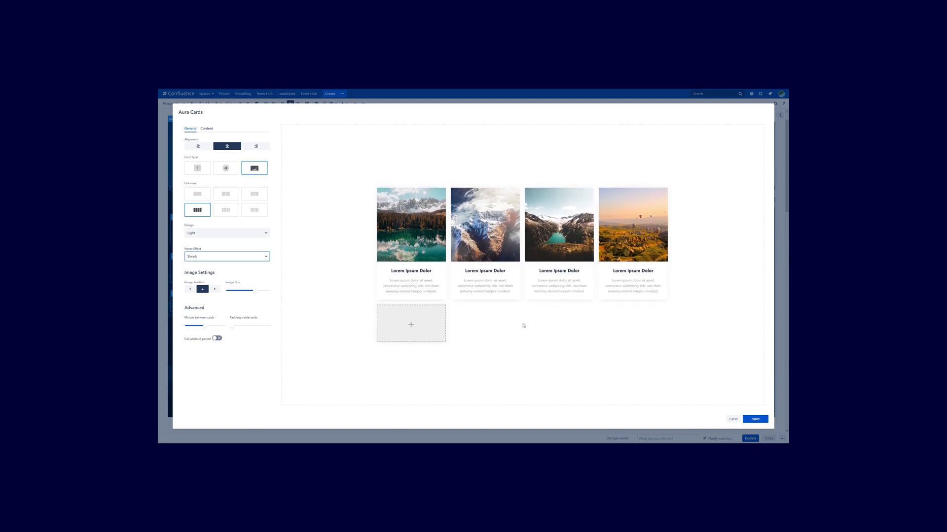
Try the cards without a margin, restore a medium margin between them and add slight padding inside
{"action": "left_click_drag", "start_coordinate": [204, 327], "coordinate": [178, 324]}
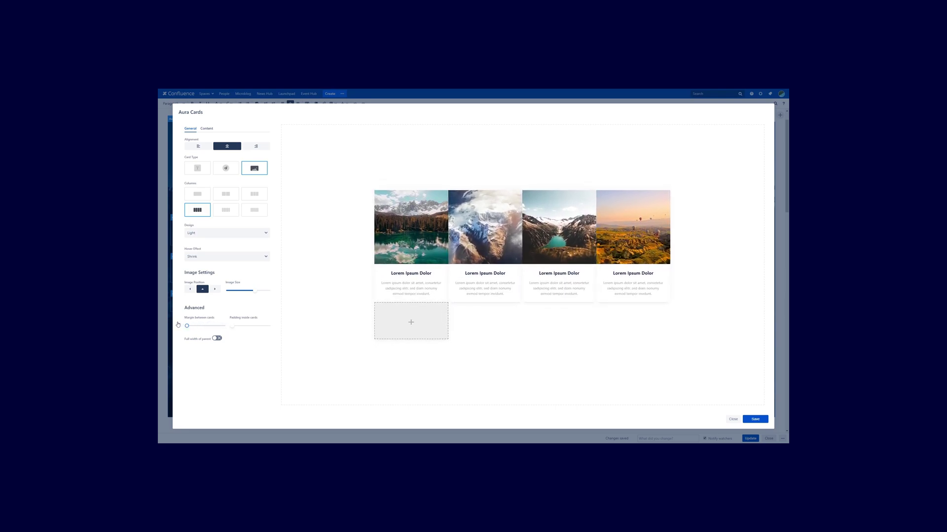
{"action": "left_click_drag", "start_coordinate": [181, 324], "coordinate": [207, 326]}
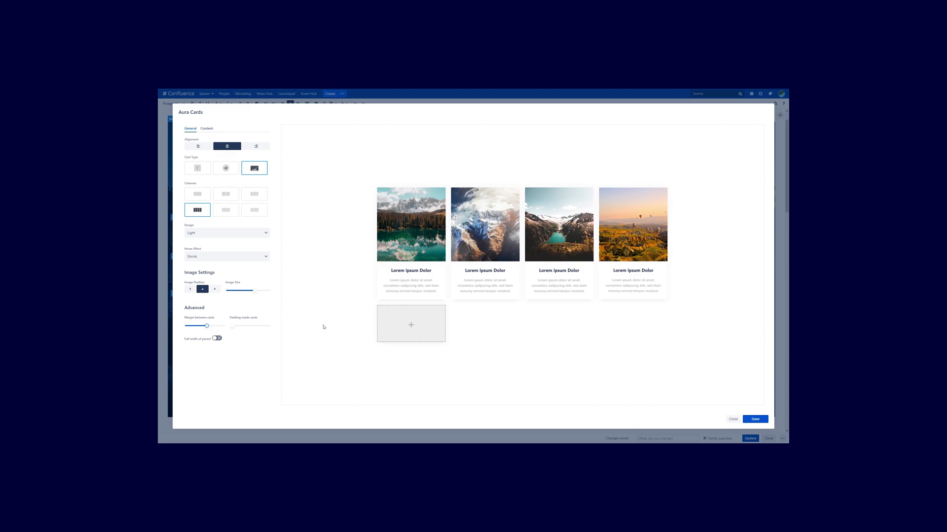
{"action": "mouse_move", "coordinate": [234, 328]}
{"action": "left_mouse_down"}
{"action": "mouse_move", "coordinate": [247, 327]}
{"action": "mouse_move", "coordinate": [237, 329]}
{"action": "left_mouse_up"}
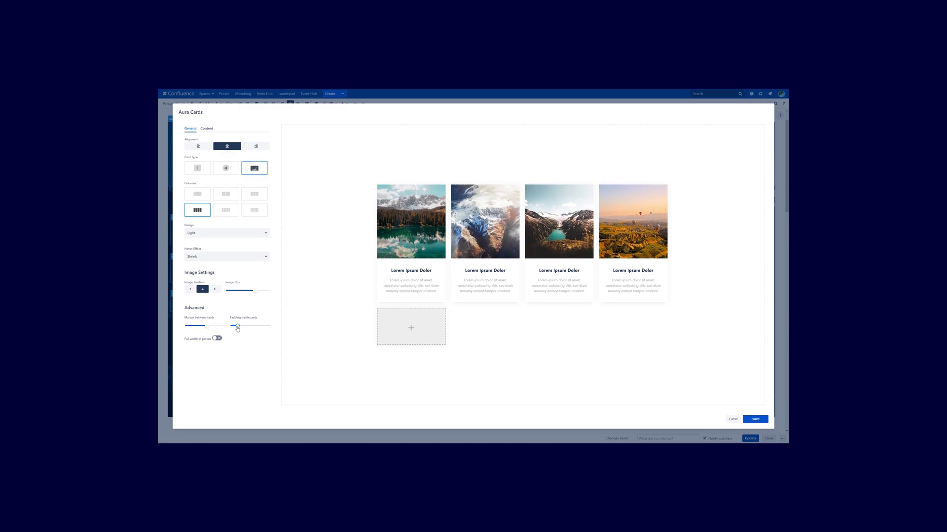
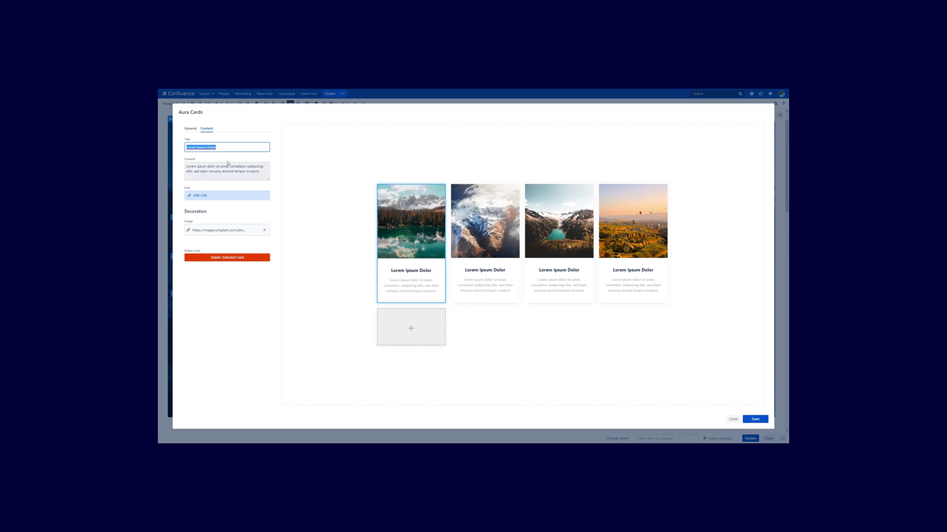
Change the first card's title to "Getting Started"
{"action": "left_click_drag", "start_coordinate": [224, 148], "coordinate": [181, 155]}
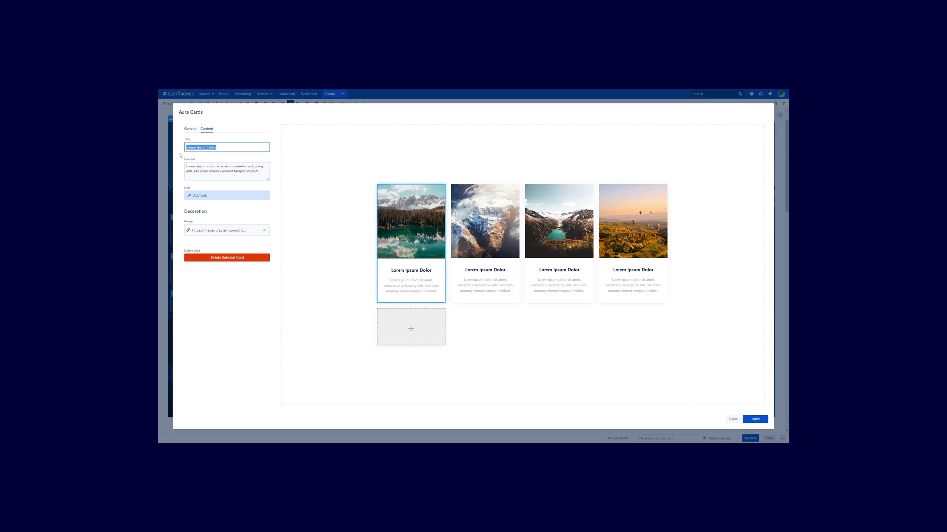
{"action": "type", "text": "Getting ST"}
{"action": "key", "text": "BackSpace"}
{"action": "type", "text": "tarted"}
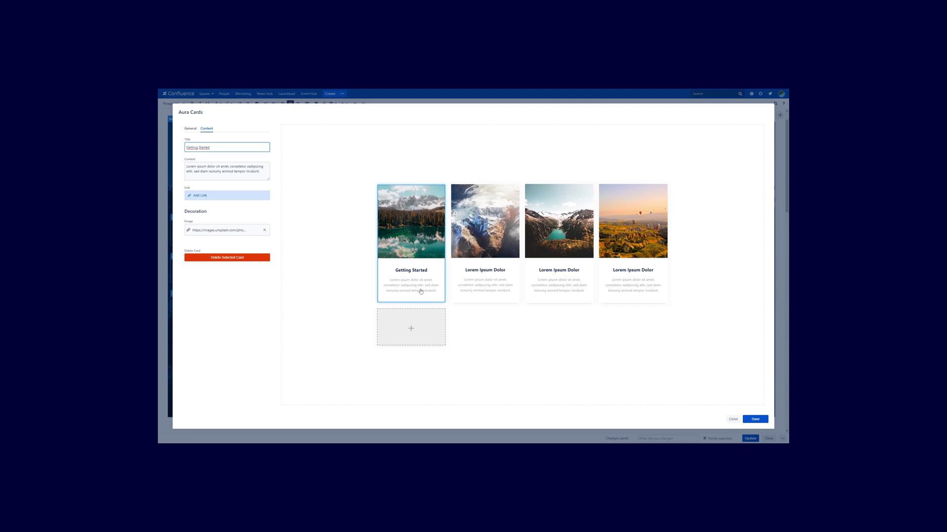
{"action": "left_click", "coordinate": [259, 173]}
{"action": "left_click_drag", "start_coordinate": [259, 173], "coordinate": [186, 166]}
{"action": "left_click", "coordinate": [192, 166]}
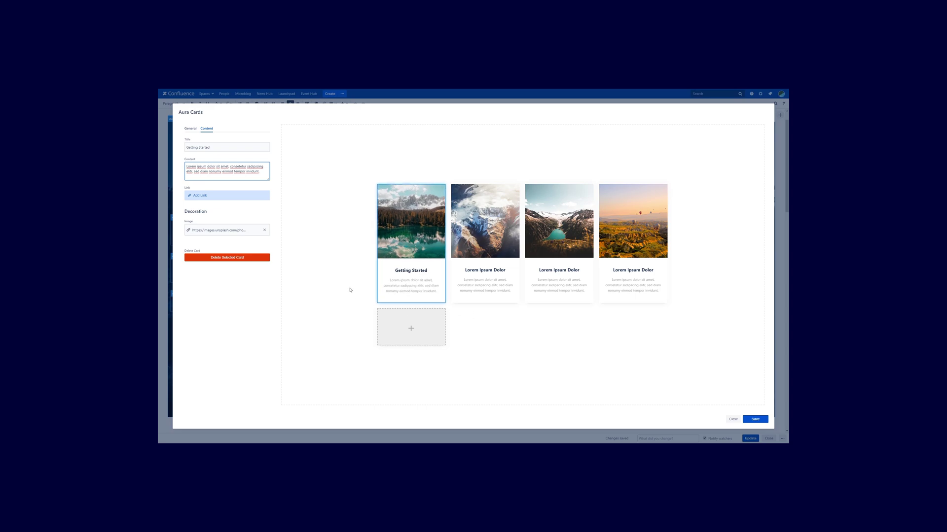
{"action": "left_click", "coordinate": [533, 349]}
Examine the search and anchor link options for the "Getting Started" card without adding a link
{"action": "left_click", "coordinate": [409, 280]}
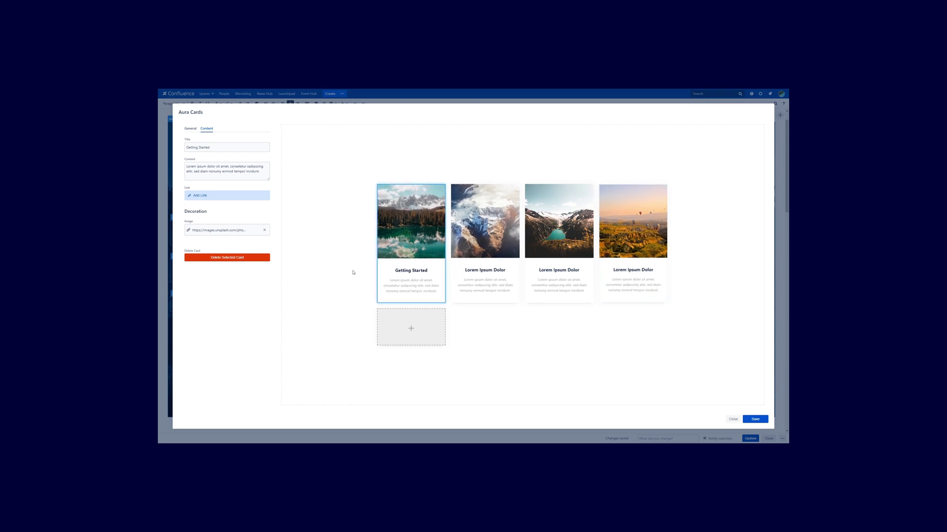
{"action": "left_click", "coordinate": [210, 197]}
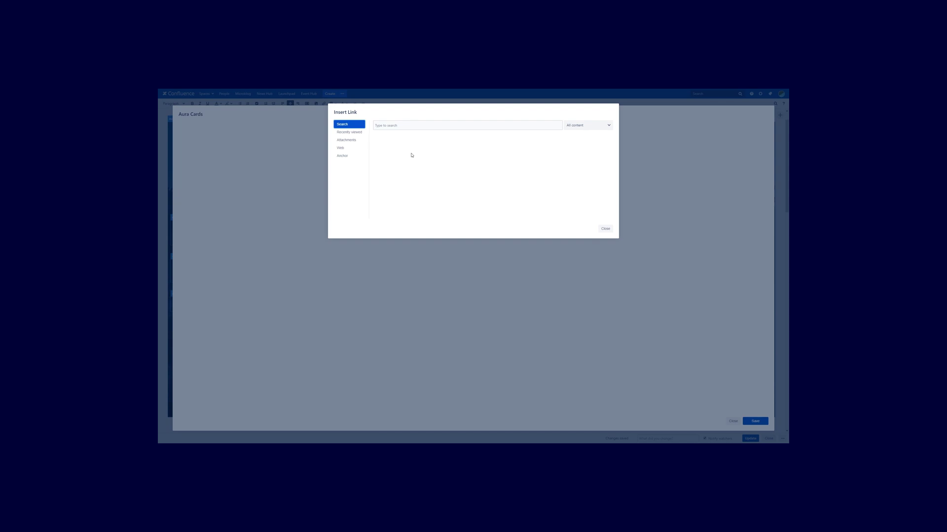
{"action": "left_click", "coordinate": [349, 157]}
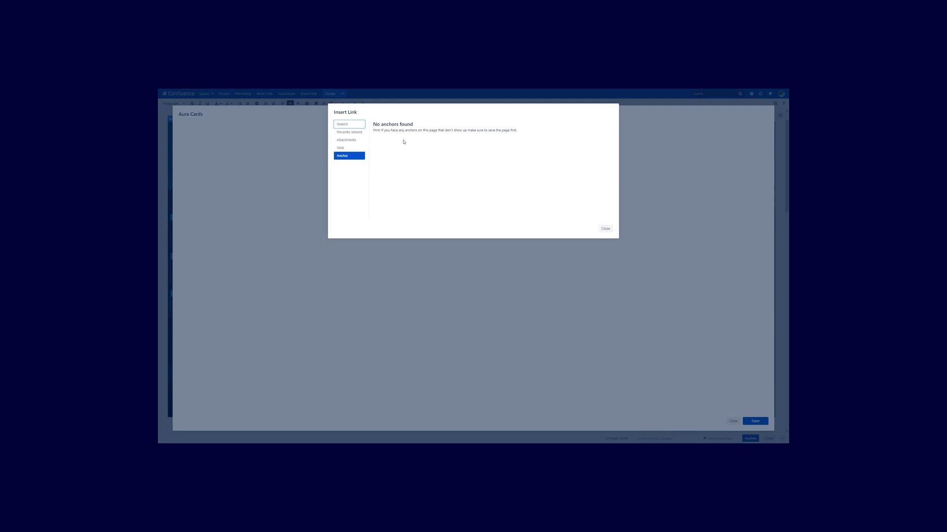
{"action": "left_click", "coordinate": [349, 124]}
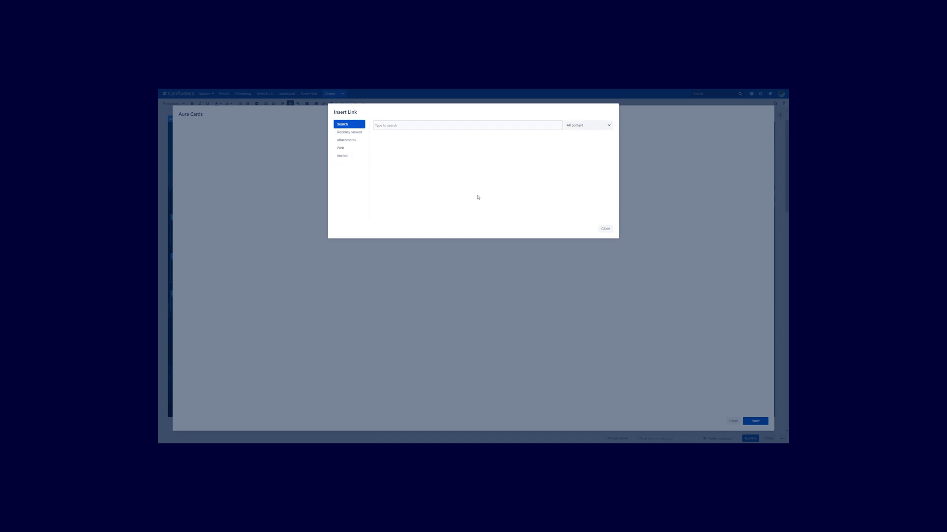
{"action": "left_click", "coordinate": [605, 228]}
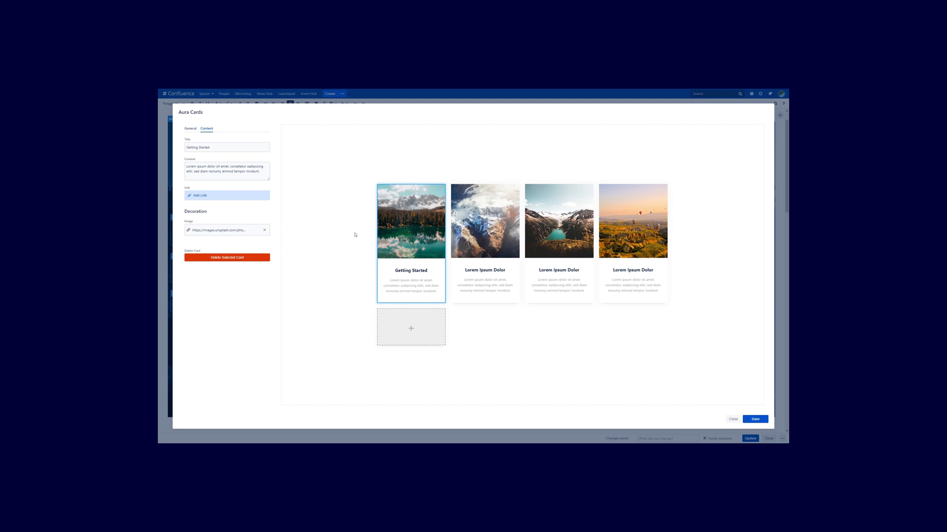
Check the image source options of the "Getting Started" card, keep its current image and save the Aura Cards macro
{"action": "left_click", "coordinate": [222, 235]}
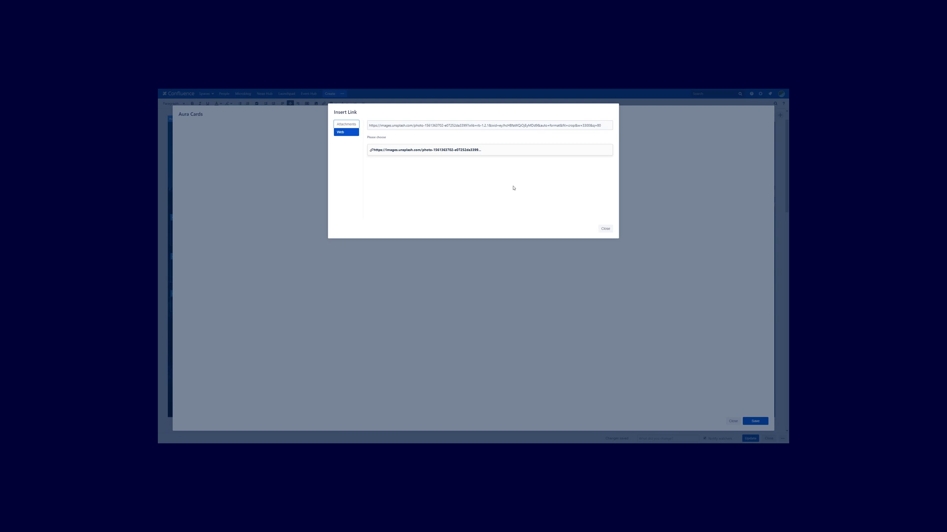
{"action": "left_click", "coordinate": [350, 127]}
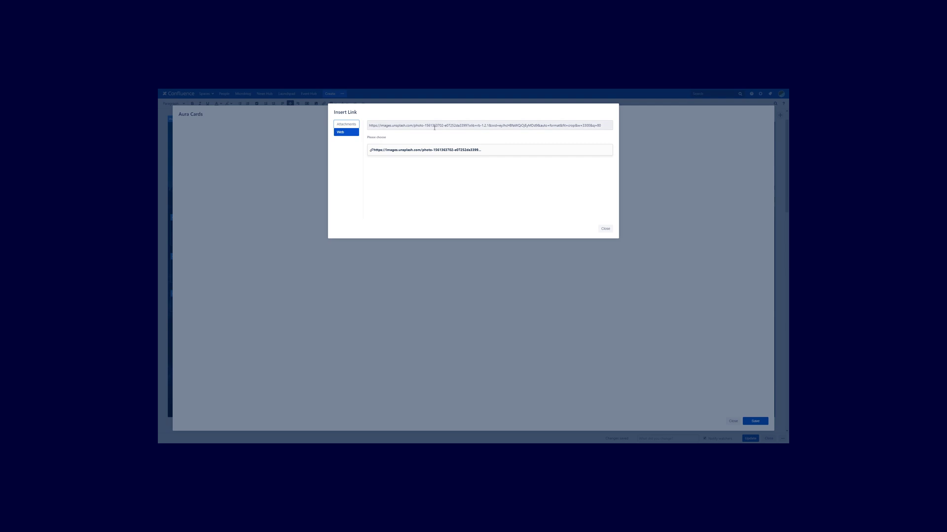
{"action": "left_click", "coordinate": [605, 228]}
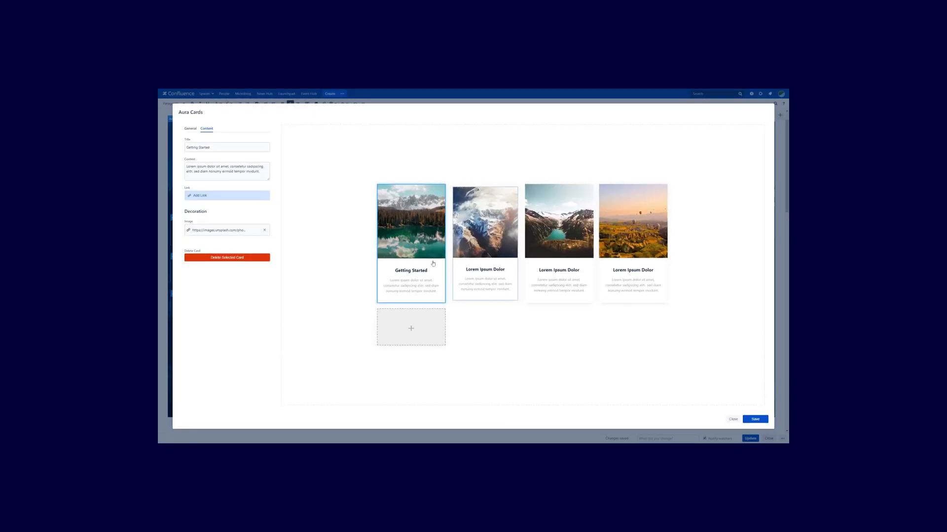
{"action": "left_click", "coordinate": [757, 420]}
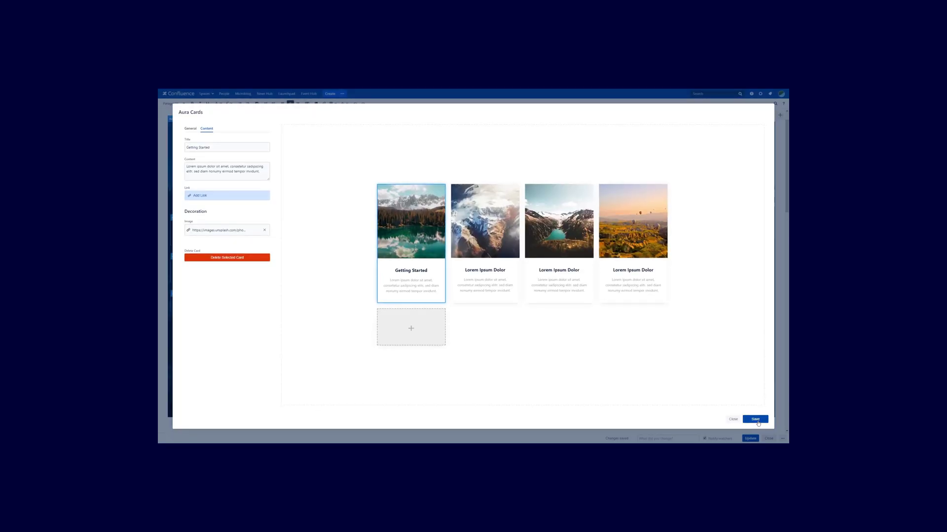
{"action": "scroll", "coordinate": [510, 345], "scroll_direction": "down", "scroll_amount": 1}
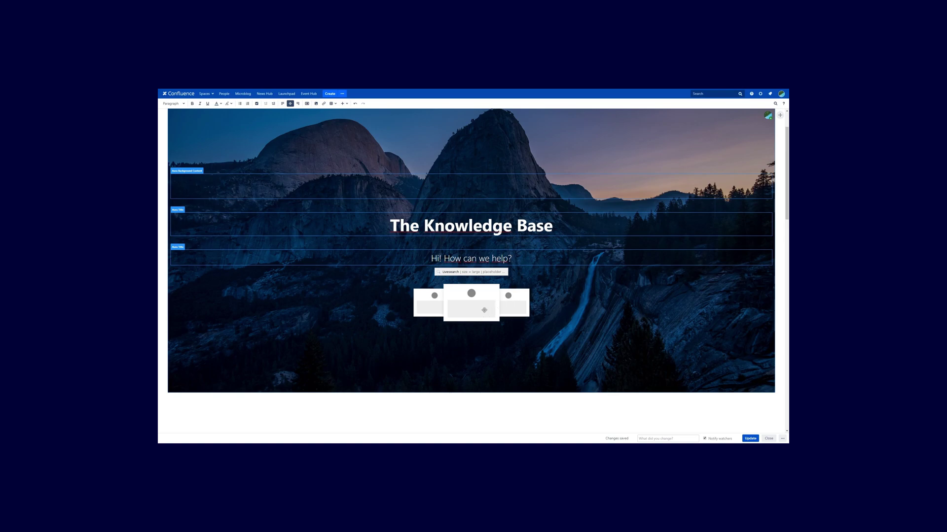
Copy the empty Aura Background Content block above the headline and paste it below the cards
{"action": "scroll", "coordinate": [560, 140], "scroll_direction": "up", "scroll_amount": 2}
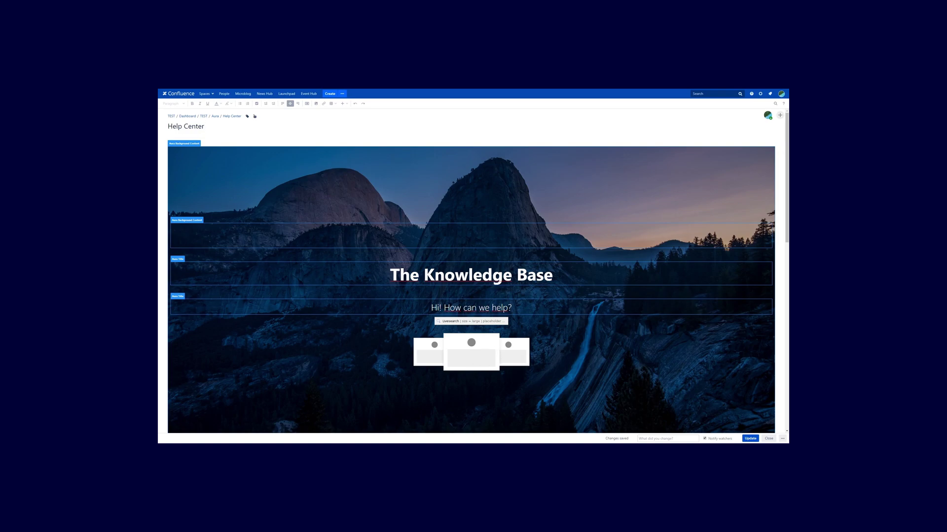
{"action": "key", "text": "Return"}
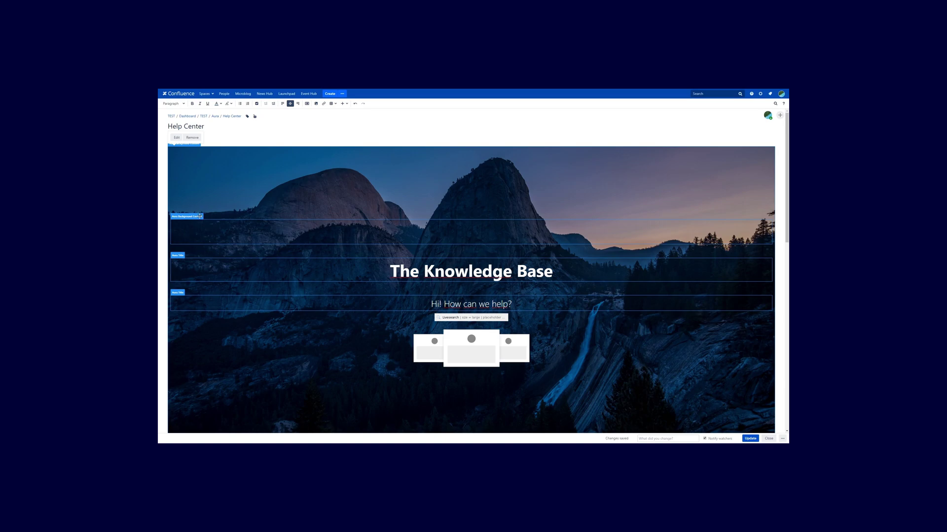
{"action": "left_click", "coordinate": [175, 224]}
{"action": "right_click", "coordinate": [179, 213]}
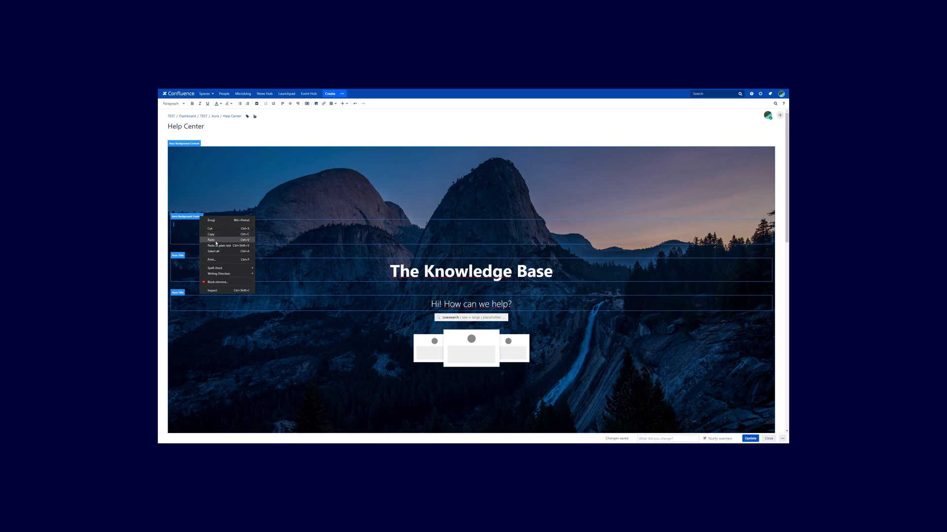
{"action": "left_click", "coordinate": [227, 241]}
{"action": "right_click", "coordinate": [470, 293]}
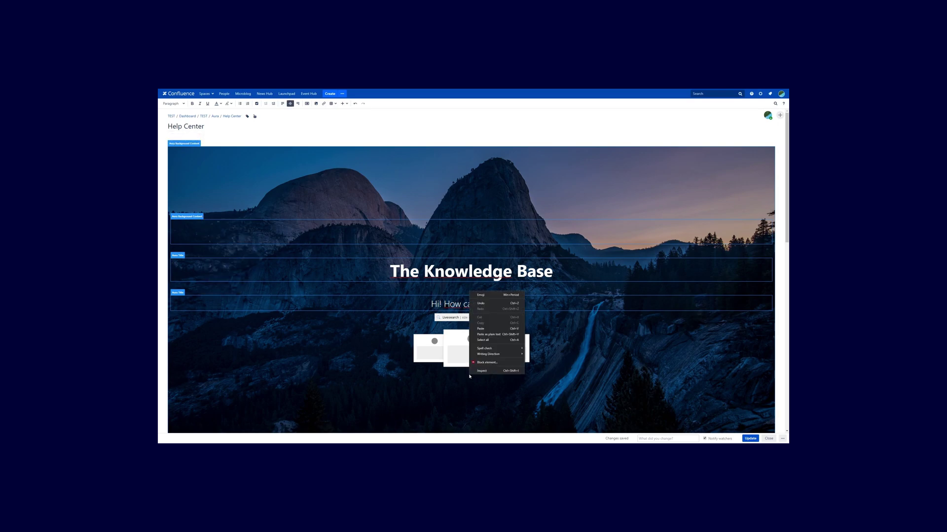
{"action": "left_click", "coordinate": [496, 328]}
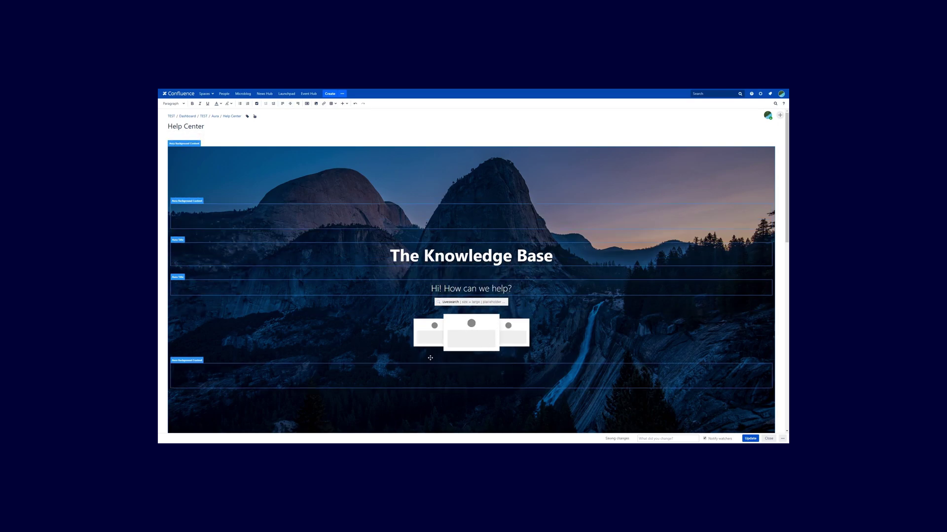
Set the lower Background Content block's vertical content position to Center and its minimum height to 200, and save it
{"action": "left_click", "coordinate": [190, 361]}
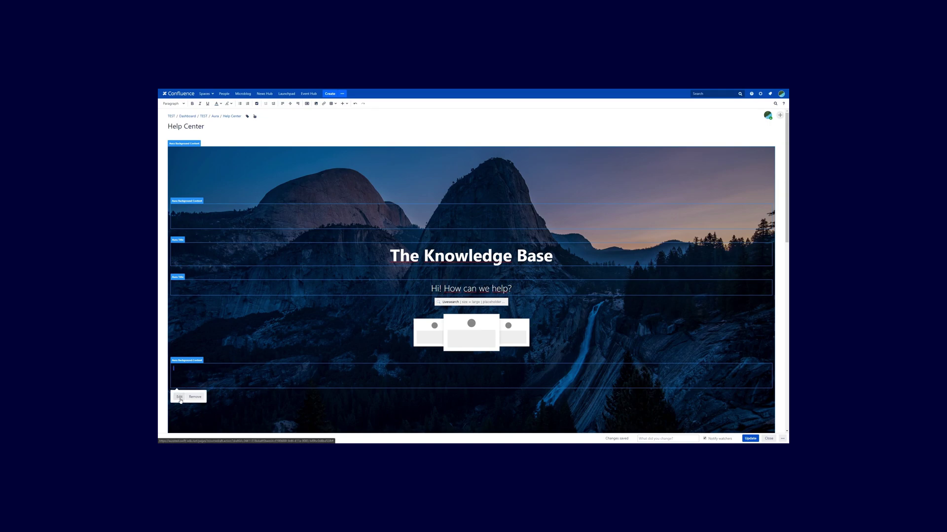
{"action": "left_click", "coordinate": [179, 397]}
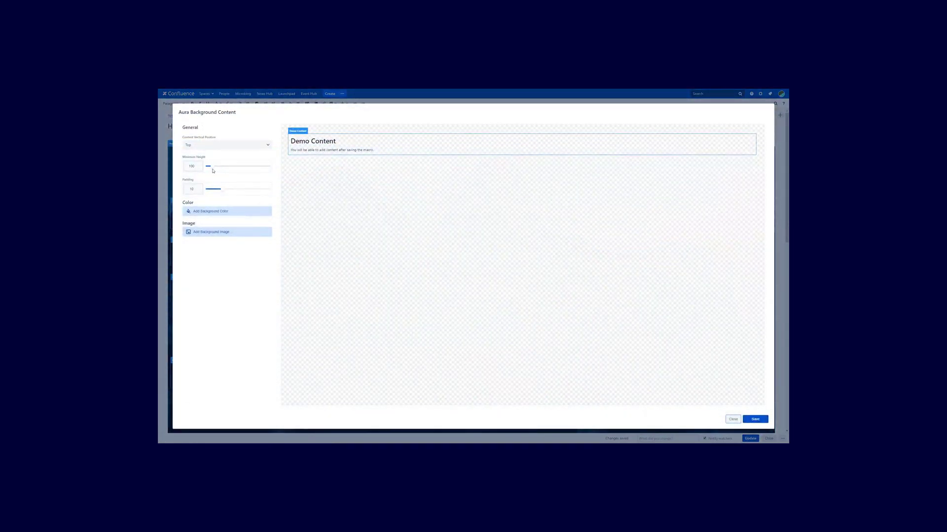
{"action": "left_click", "coordinate": [227, 148]}
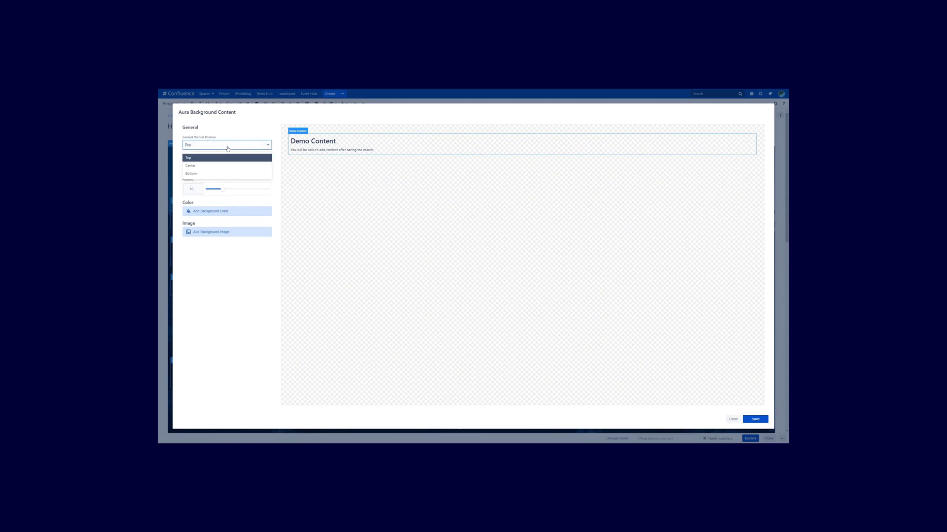
{"action": "left_click", "coordinate": [198, 167]}
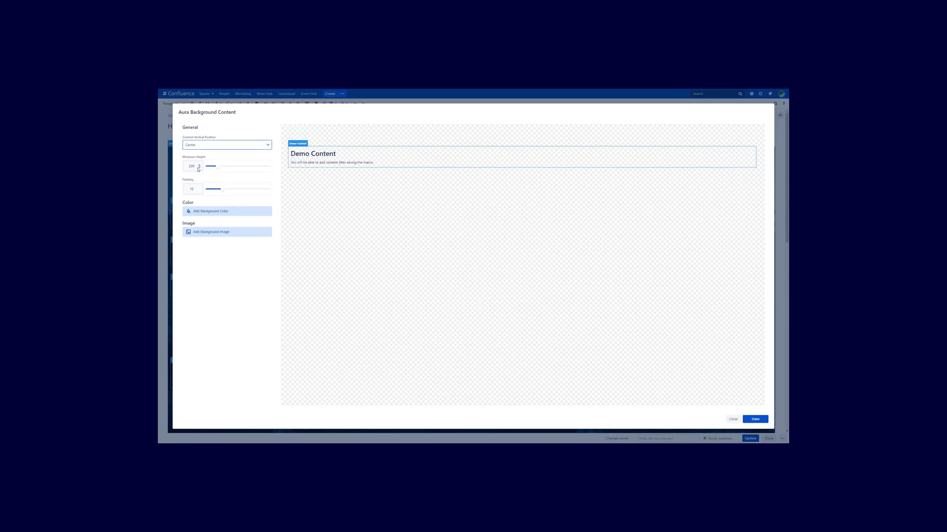
{"action": "left_click", "coordinate": [745, 418]}
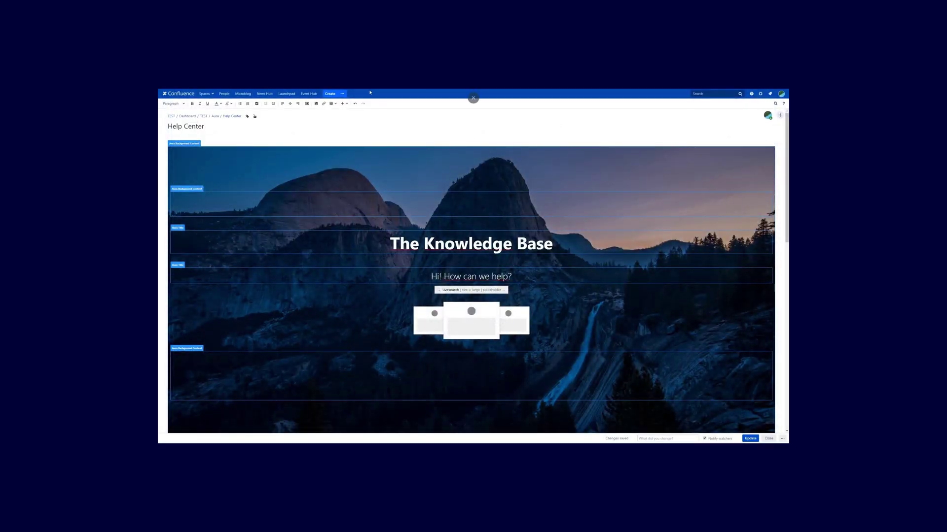
Insert an Aura Button macro in the lower Background Content block and label it "Google Playstore"
{"action": "left_click", "coordinate": [343, 103]}
{"action": "left_click", "coordinate": [353, 213]}
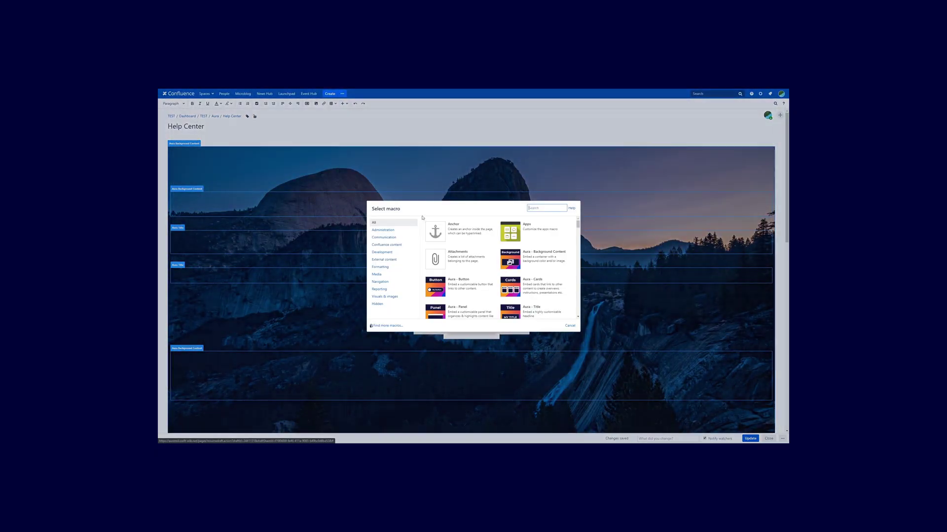
{"action": "left_click", "coordinate": [472, 289]}
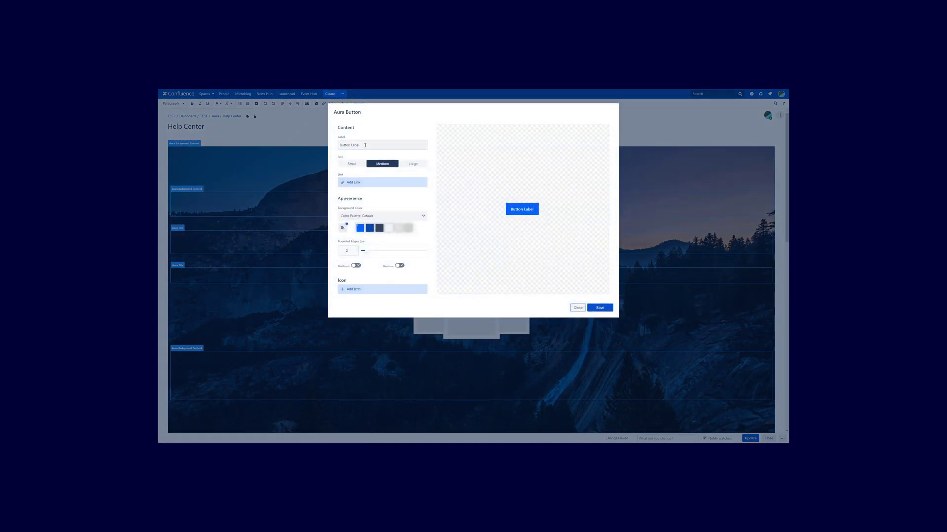
{"action": "left_click_drag", "start_coordinate": [364, 145], "coordinate": [336, 145]}
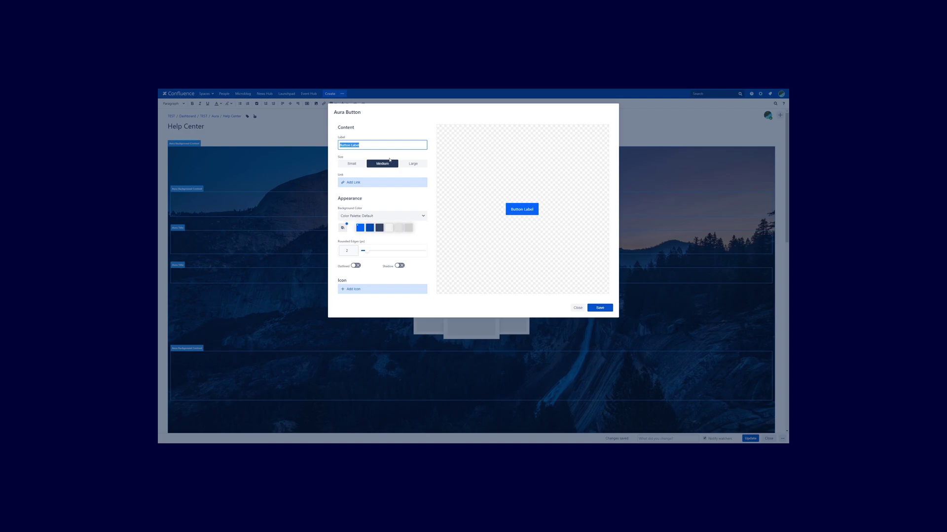
{"action": "type", "text": "Google Playstore"}
Give the button a white background color and turn on its Outlined style
{"action": "left_click", "coordinate": [346, 230]}
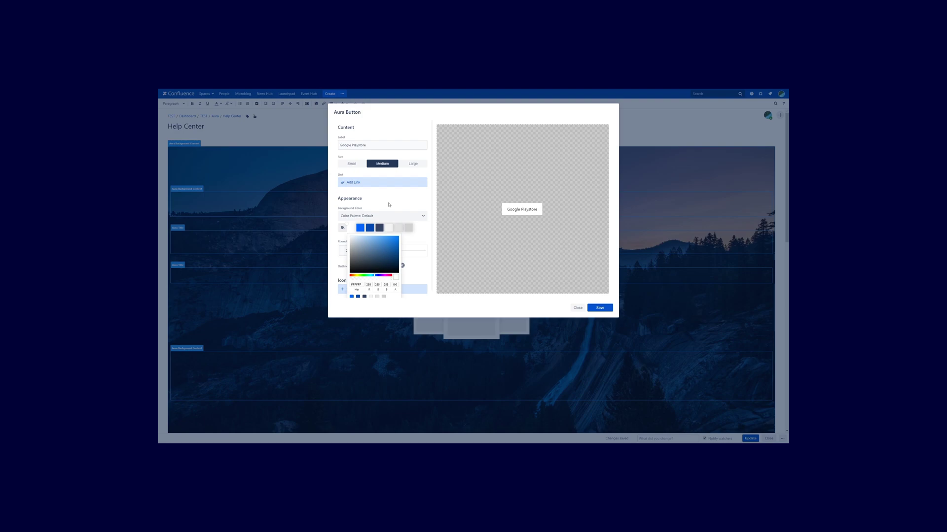
{"action": "left_click", "coordinate": [389, 204]}
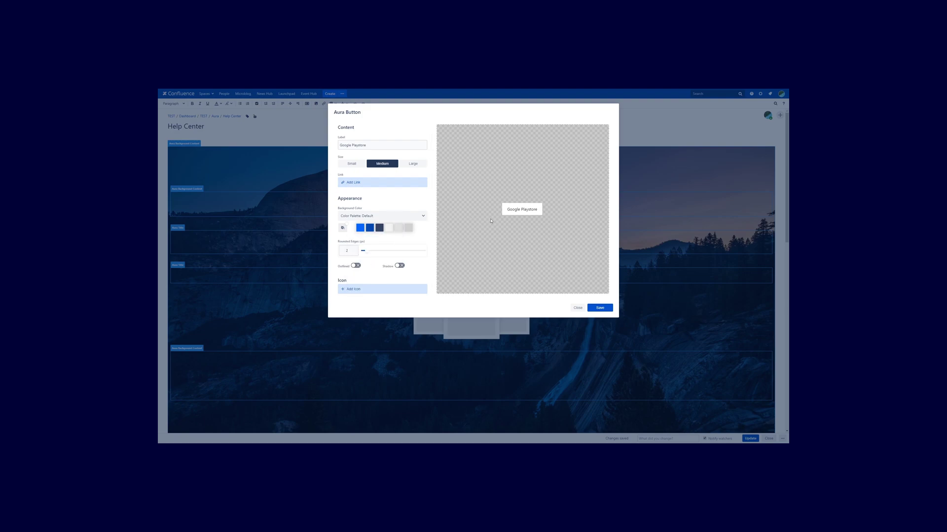
{"action": "left_click", "coordinate": [355, 266]}
{"action": "left_click", "coordinate": [356, 265]}
{"action": "left_click", "coordinate": [356, 266]}
{"action": "left_click", "coordinate": [356, 266]}
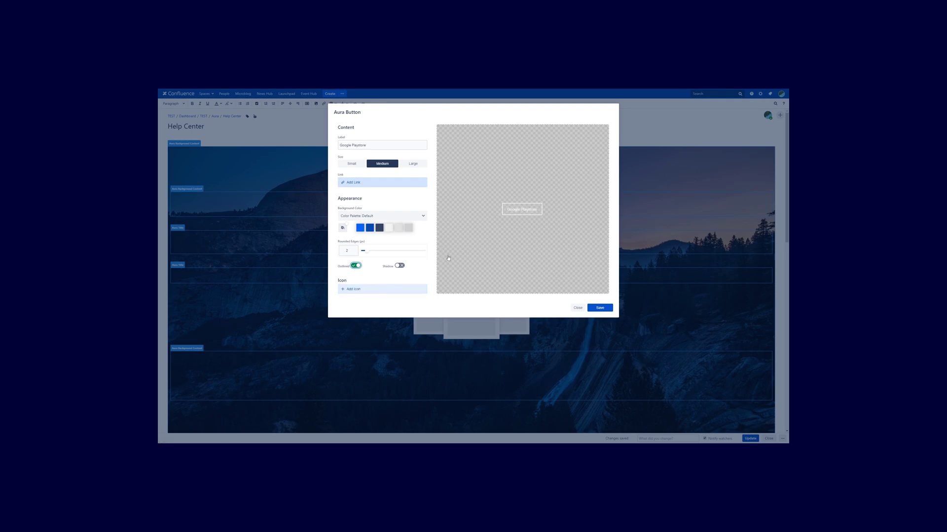
Search the icons for "play", add the Google Play icon on the label's left side and save the button
{"action": "left_click", "coordinate": [368, 290]}
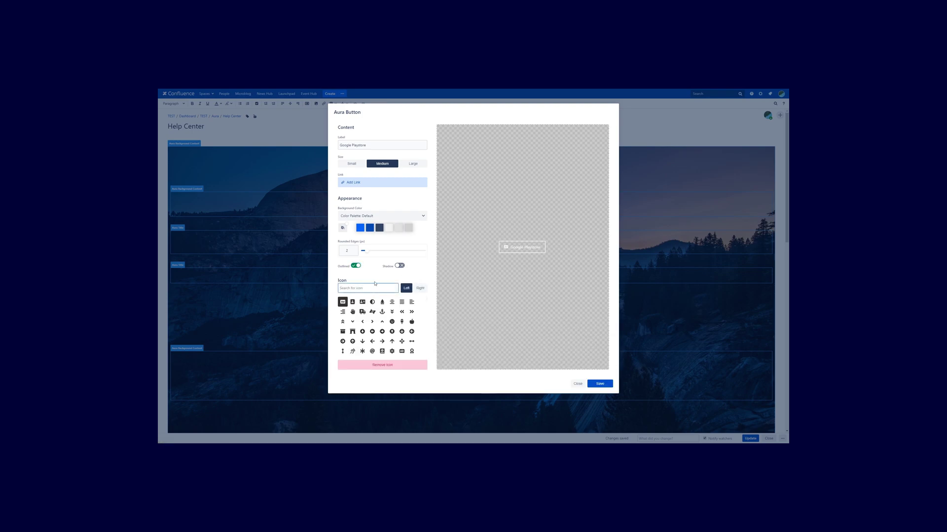
{"action": "type", "text": "pla"}
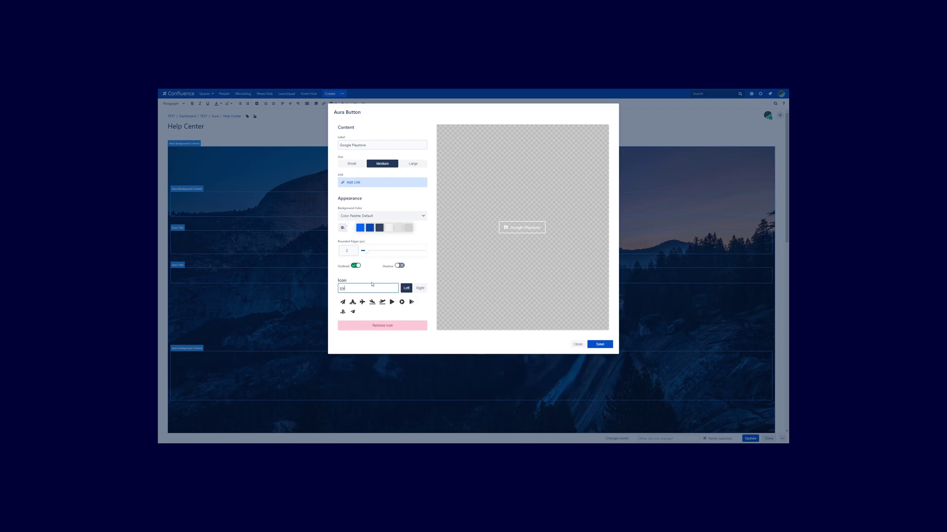
{"action": "type", "text": "y"}
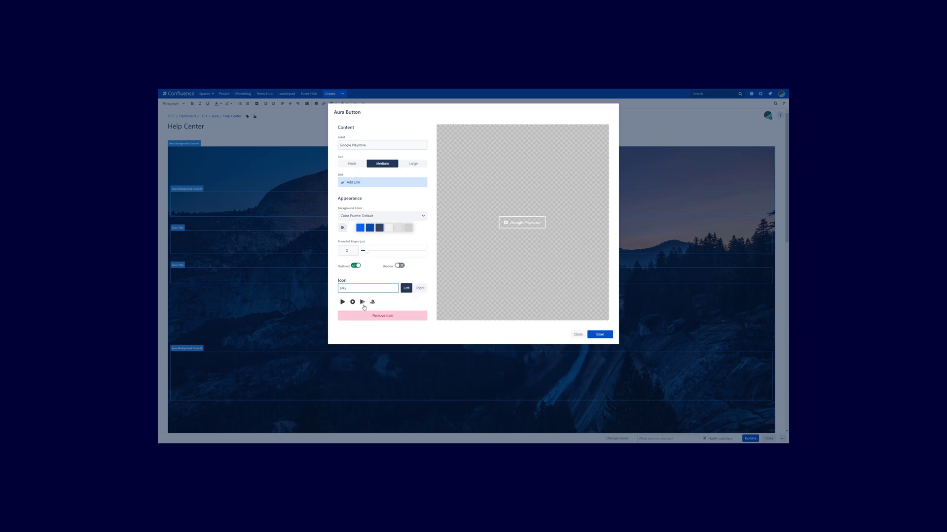
{"action": "left_click", "coordinate": [363, 302]}
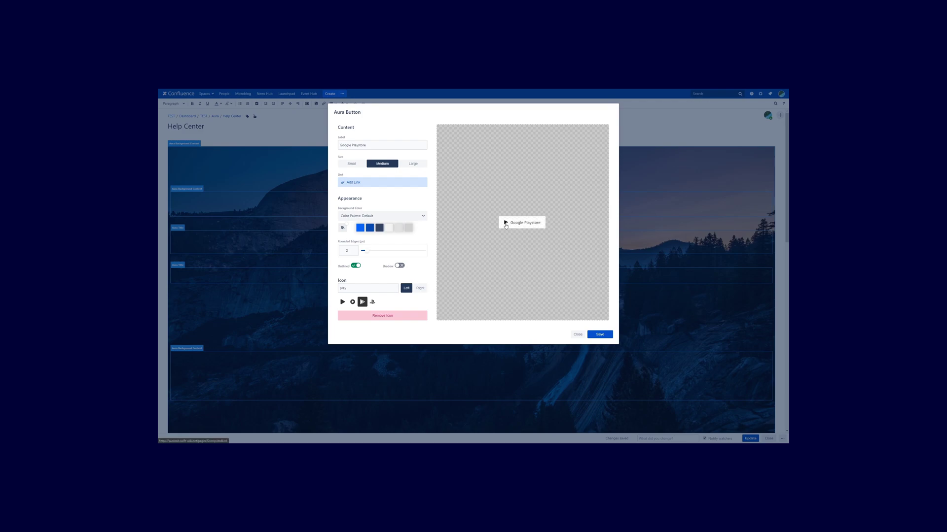
{"action": "left_click", "coordinate": [600, 335]}
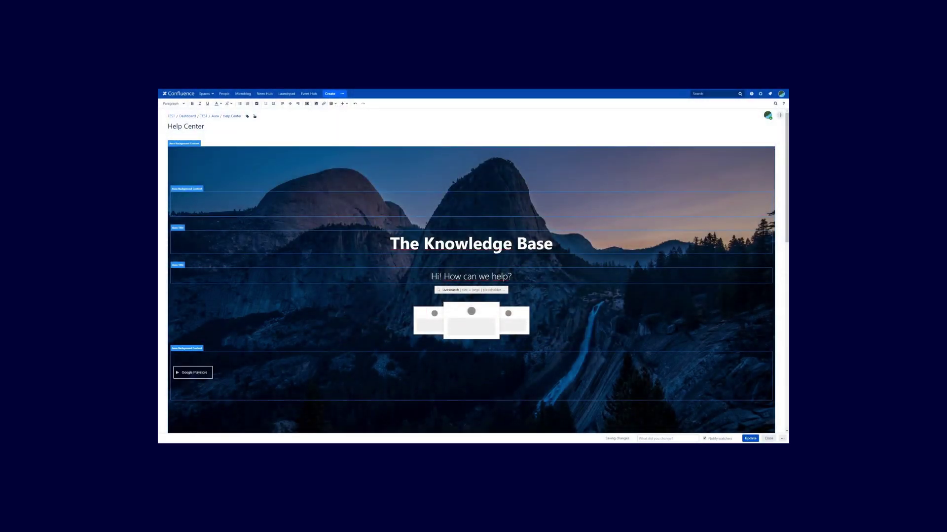
Center the Google Playstore button horizontally within the lower Background Content block
{"action": "left_click", "coordinate": [213, 374]}
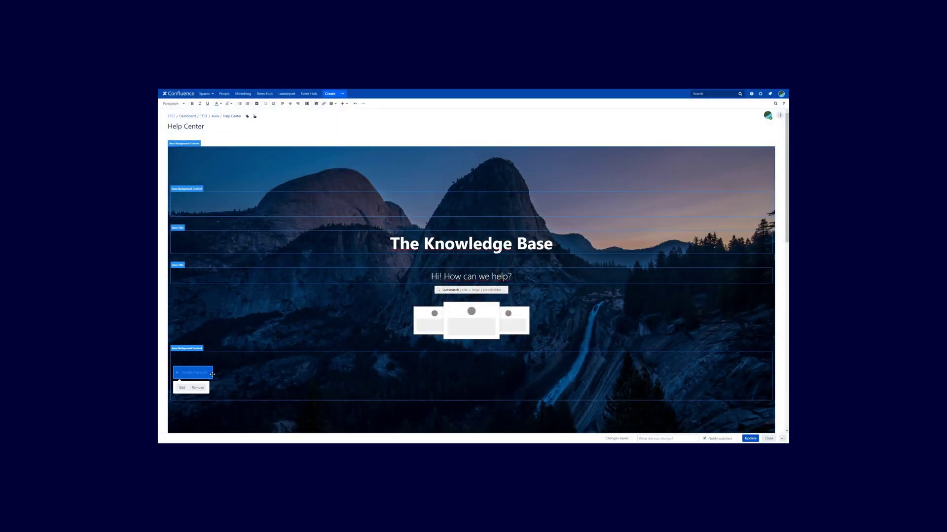
{"action": "left_click", "coordinate": [291, 104]}
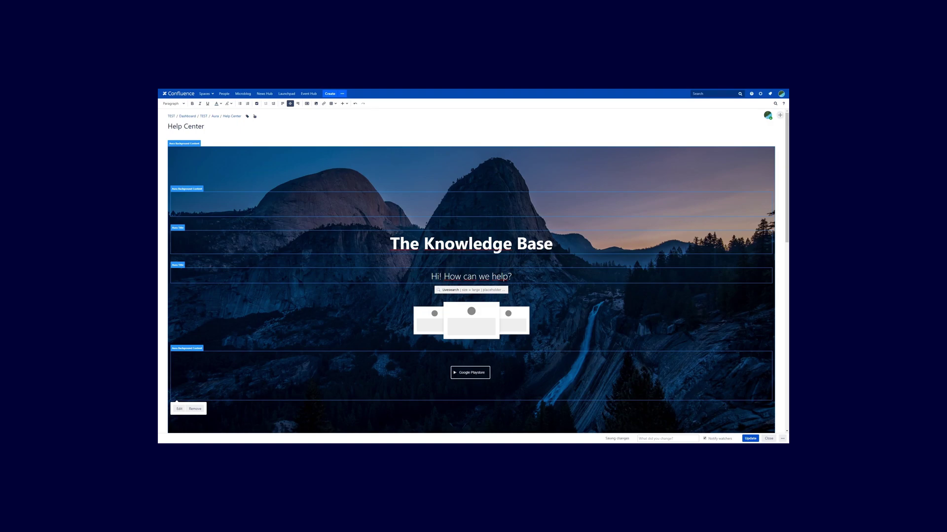
{"action": "left_click", "coordinate": [473, 375]}
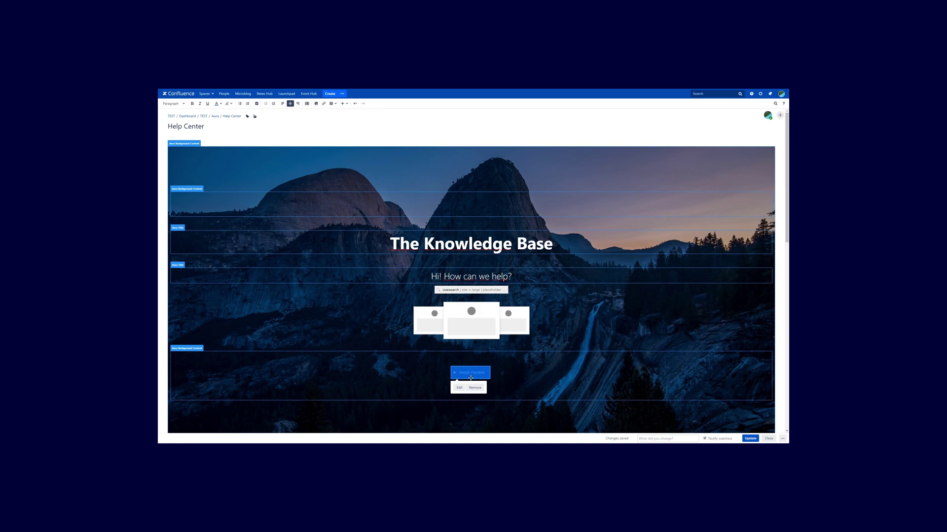
{"action": "left_click", "coordinate": [592, 385]}
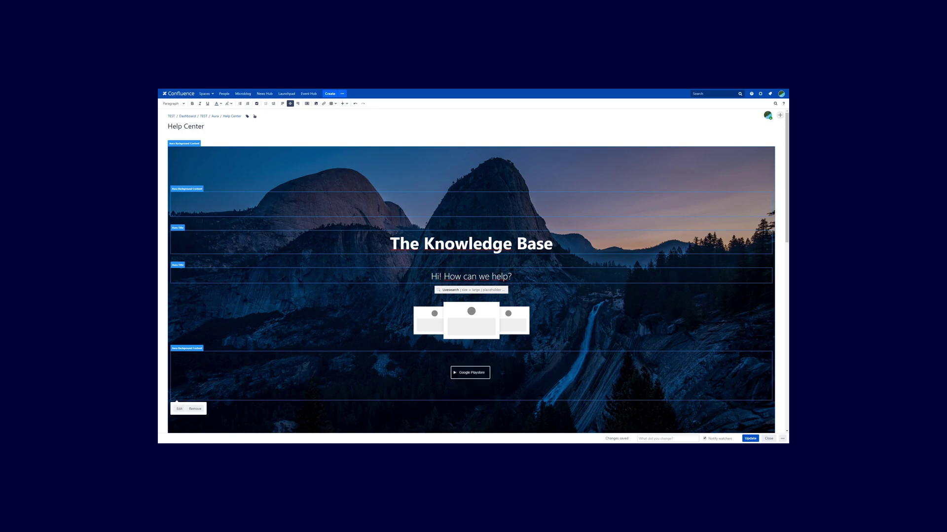
Paste two more copies of the Google Playstore button beside the original in the lower Background Content block
{"action": "key", "text": "ctrl+v"}
{"action": "key", "text": "BackSpace"}
{"action": "key", "text": "ctrl+v"}
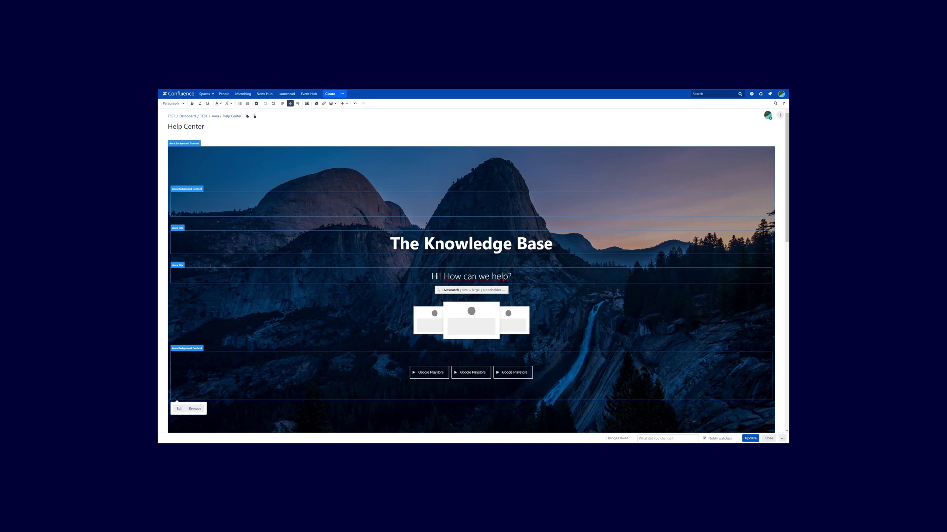
Relabel the middle button "Appstore", search the icons for "app", give it the Apple logo icon and save it
{"action": "left_click", "coordinate": [470, 375]}
{"action": "left_click", "coordinate": [459, 387]}
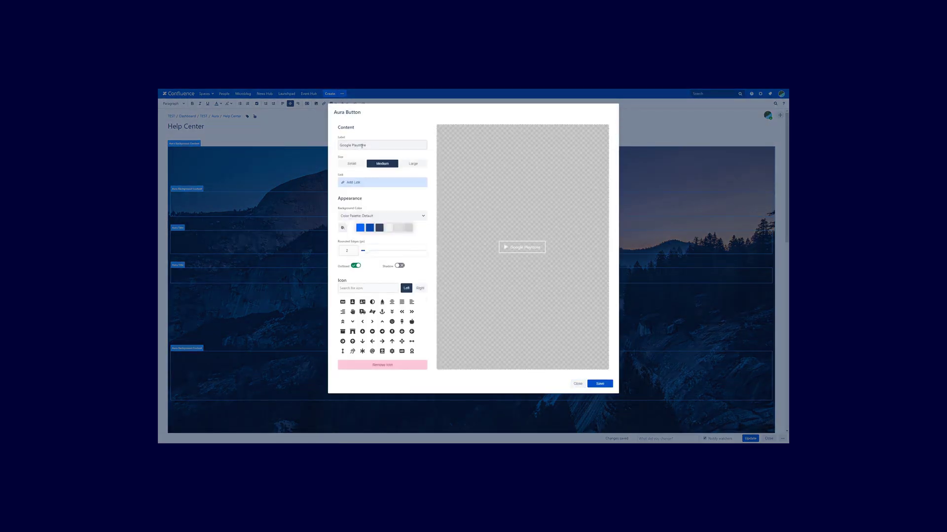
{"action": "left_click_drag", "start_coordinate": [399, 143], "coordinate": [327, 150]}
{"action": "type", "text": "Ap"}
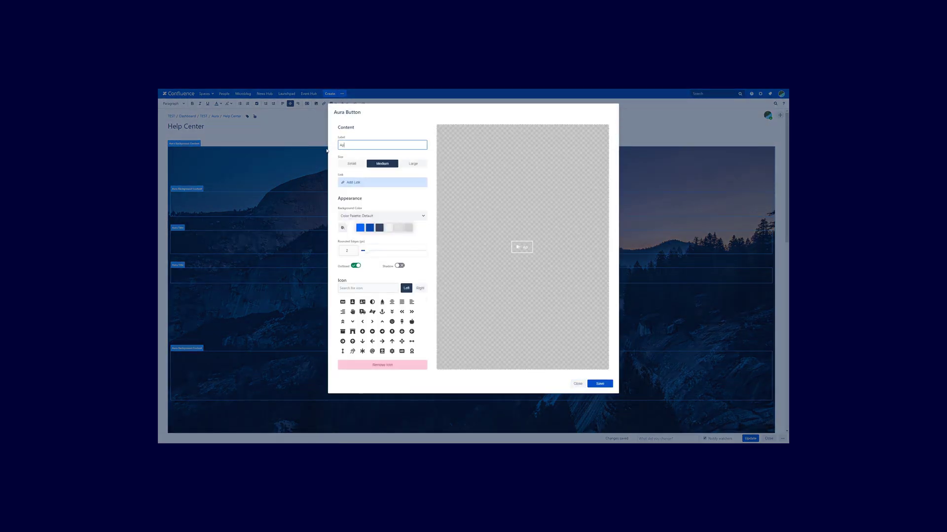
{"action": "type", "text": "pstore"}
{"action": "left_click", "coordinate": [366, 288]}
{"action": "type", "text": "app"}
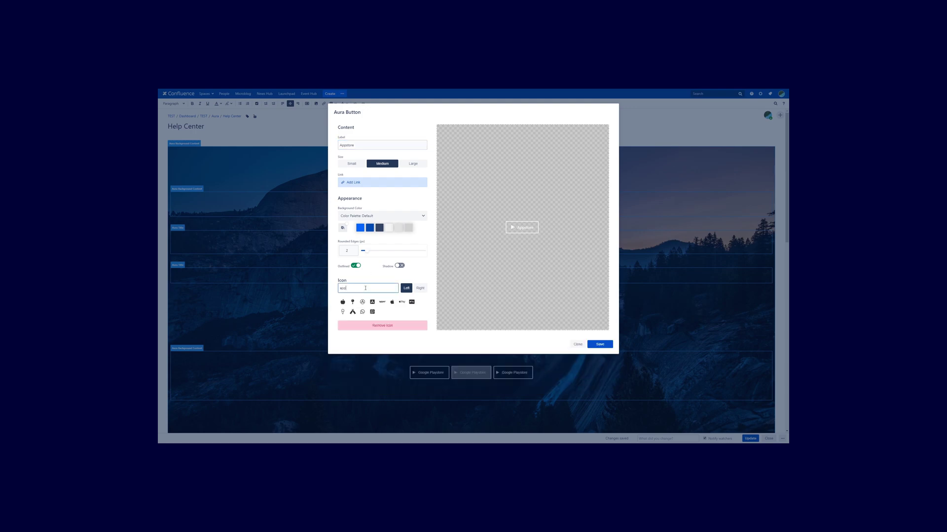
{"action": "left_click", "coordinate": [392, 302]}
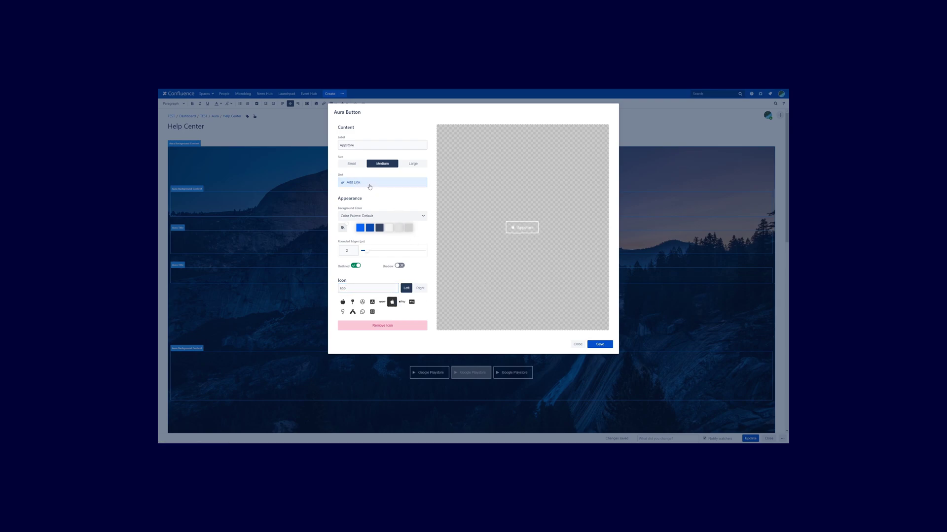
{"action": "left_click", "coordinate": [600, 345]}
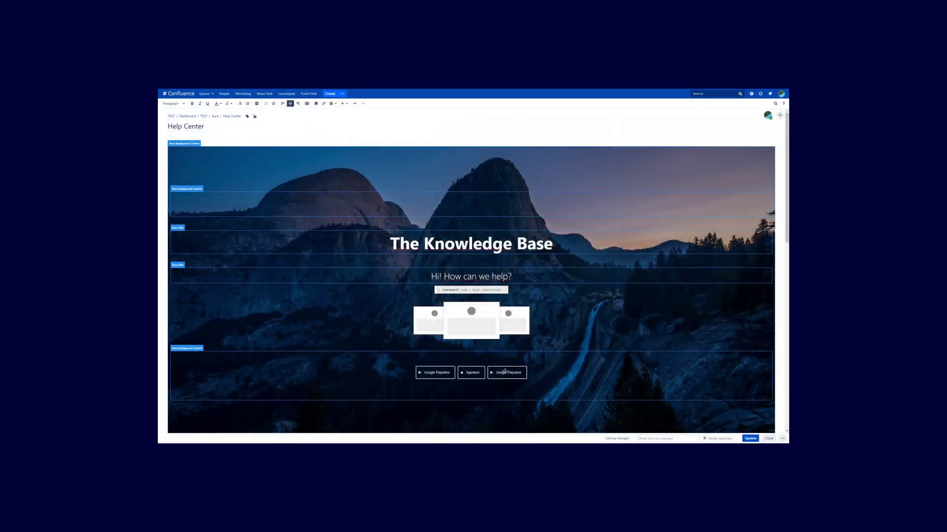
Relabel the third button "Windows Store", search the icons for "win", give it the Windows logo icon and save it
{"action": "left_click", "coordinate": [504, 371]}
{"action": "left_click", "coordinate": [497, 390]}
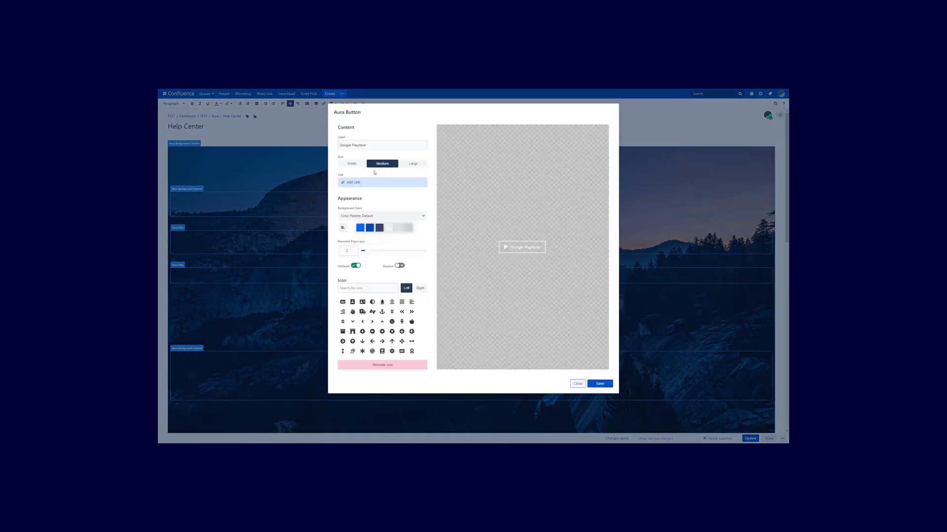
{"action": "triple_click", "coordinate": [359, 145]}
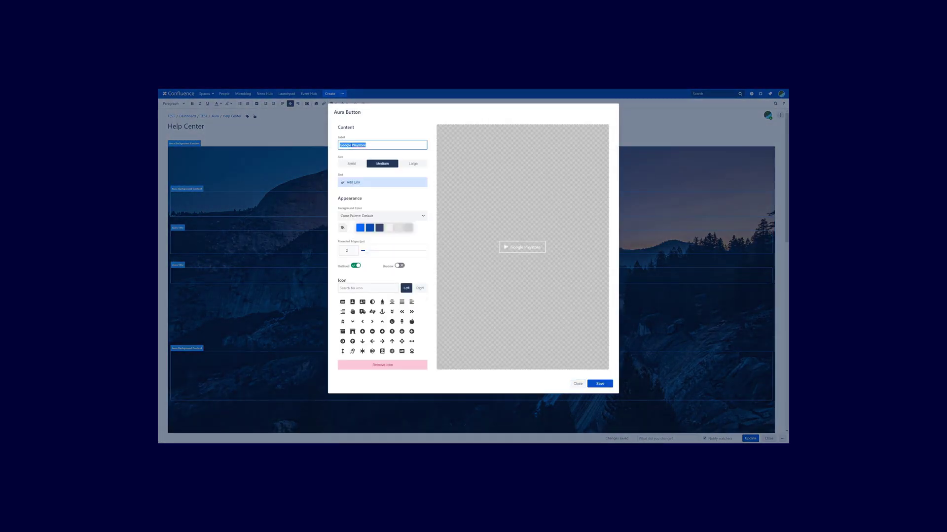
{"action": "type", "text": "Windows Store"}
{"action": "left_click", "coordinate": [369, 288]}
{"action": "type", "text": "win"}
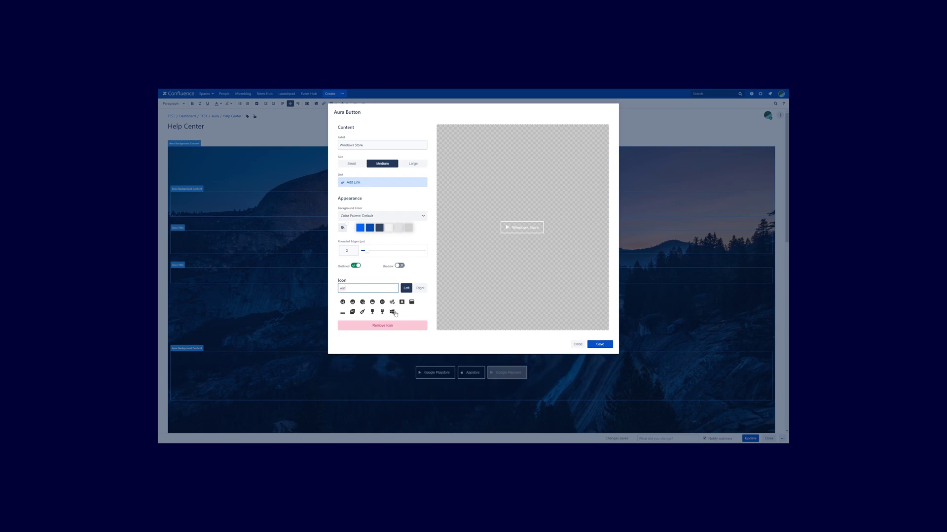
{"action": "left_click", "coordinate": [392, 312]}
{"action": "left_click", "coordinate": [594, 345]}
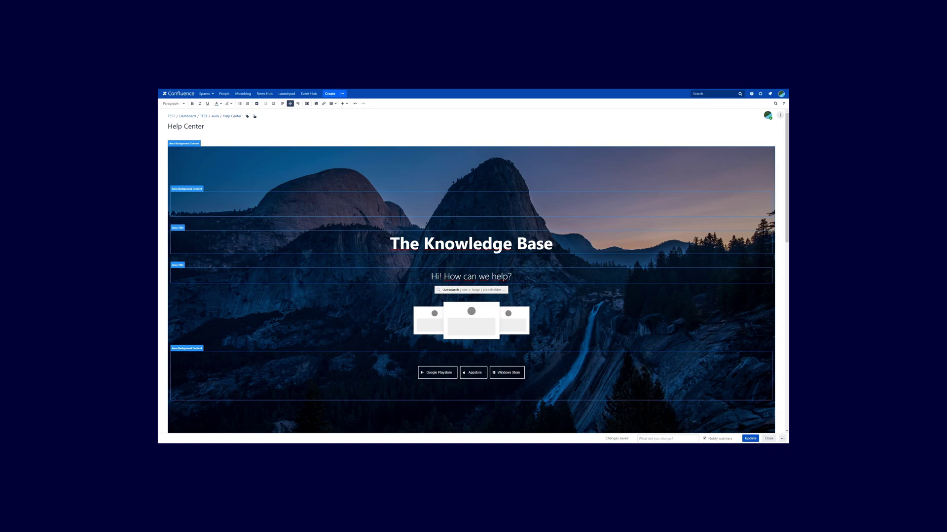
Publish the updated Help Center page and reopen it for editing
{"action": "left_click", "coordinate": [750, 438]}
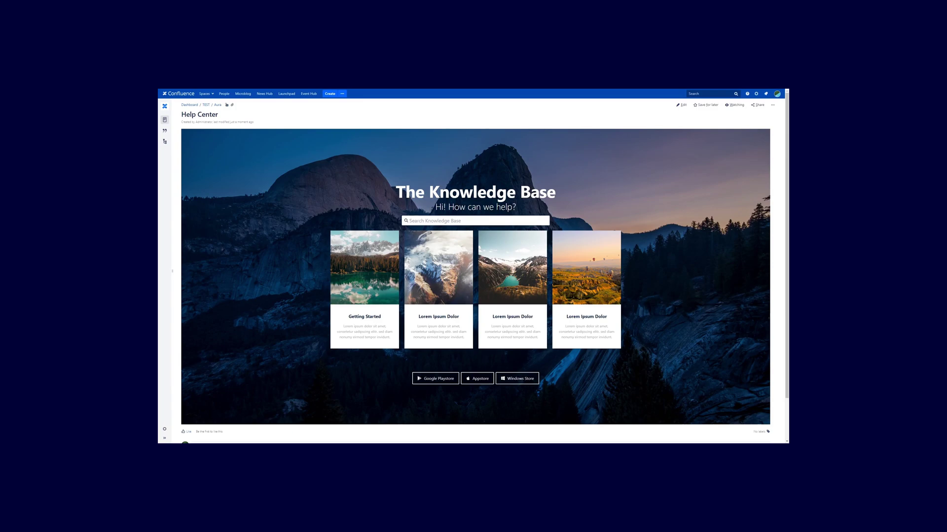
{"action": "left_click_drag", "start_coordinate": [395, 192], "coordinate": [539, 192]}
{"action": "left_click", "coordinate": [681, 105]}
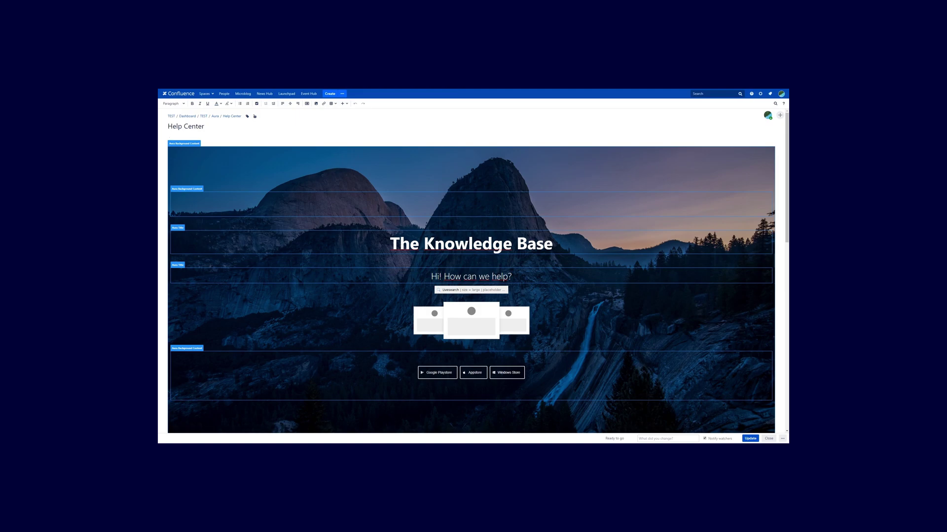
Turn on manual line height for the "Hi! How can we help?" title, increase the line height, and publish the page
{"action": "left_click", "coordinate": [182, 265]}
{"action": "left_click", "coordinate": [179, 294]}
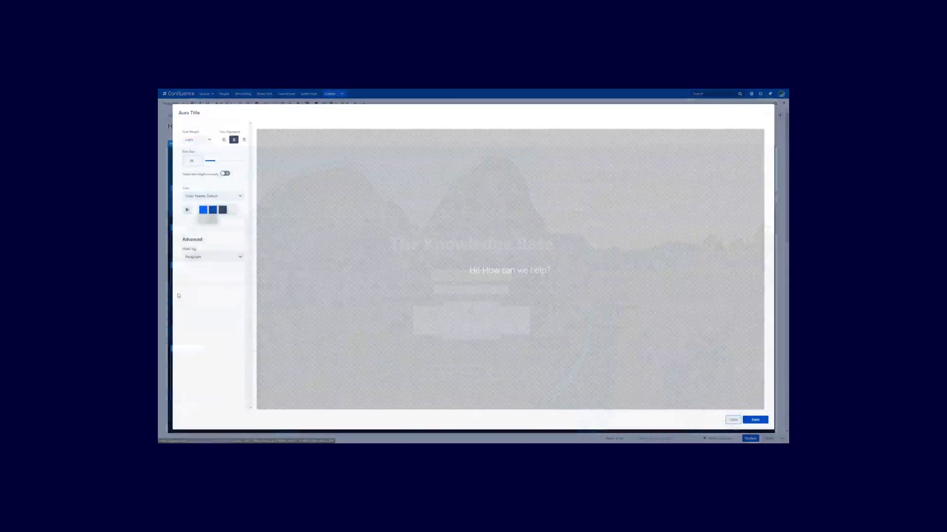
{"action": "left_click", "coordinate": [226, 173]}
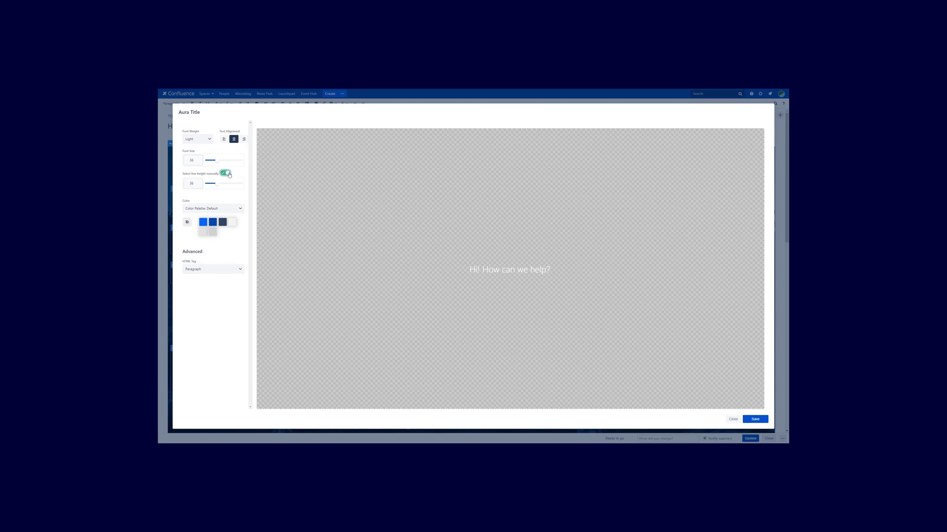
{"action": "left_click_drag", "start_coordinate": [219, 185], "coordinate": [243, 187]}
{"action": "left_click", "coordinate": [755, 419]}
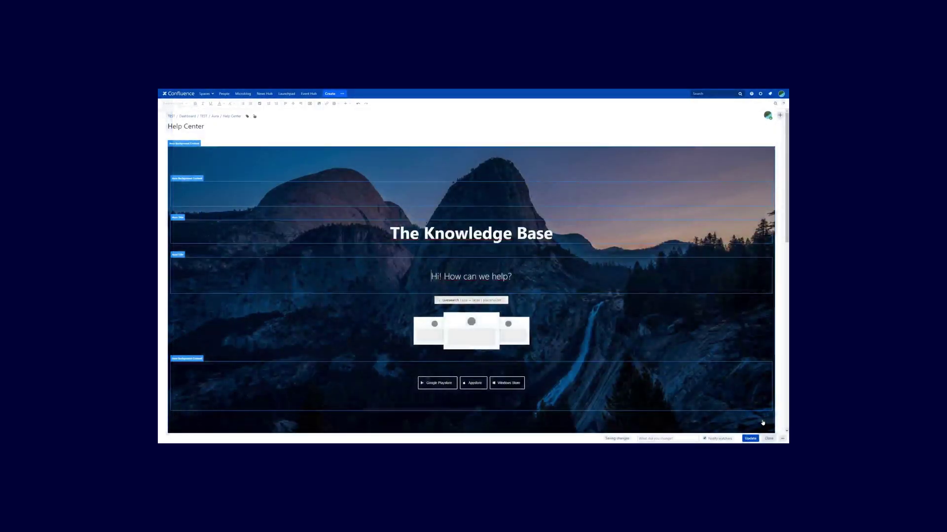
{"action": "left_click", "coordinate": [750, 438]}
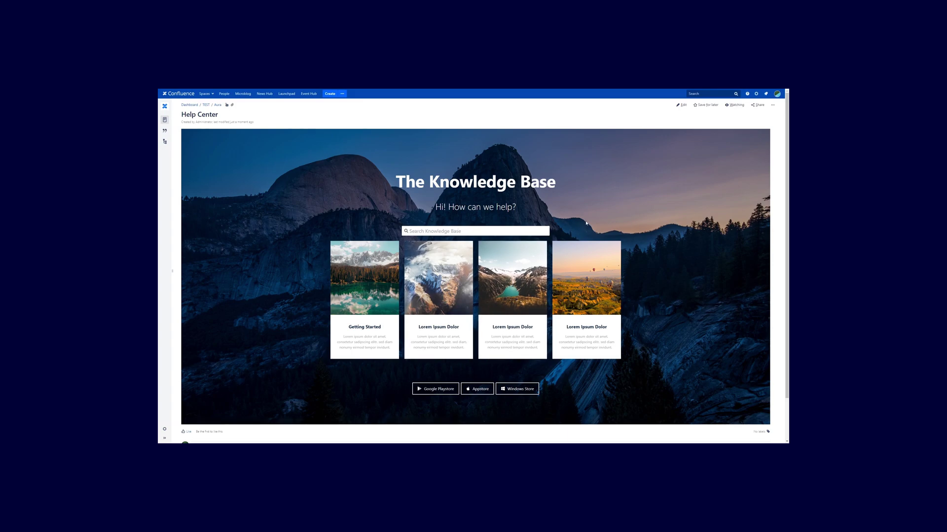
Reopen the page for editing and paste a copy of the empty Background Content spacer between the Livesearch box and the cards
{"action": "key", "text": "e"}
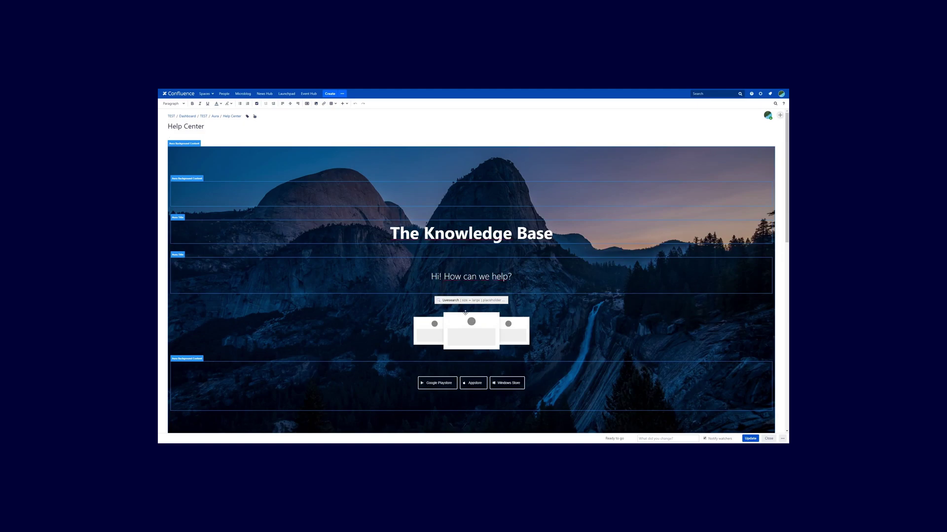
{"action": "left_click", "coordinate": [193, 178]}
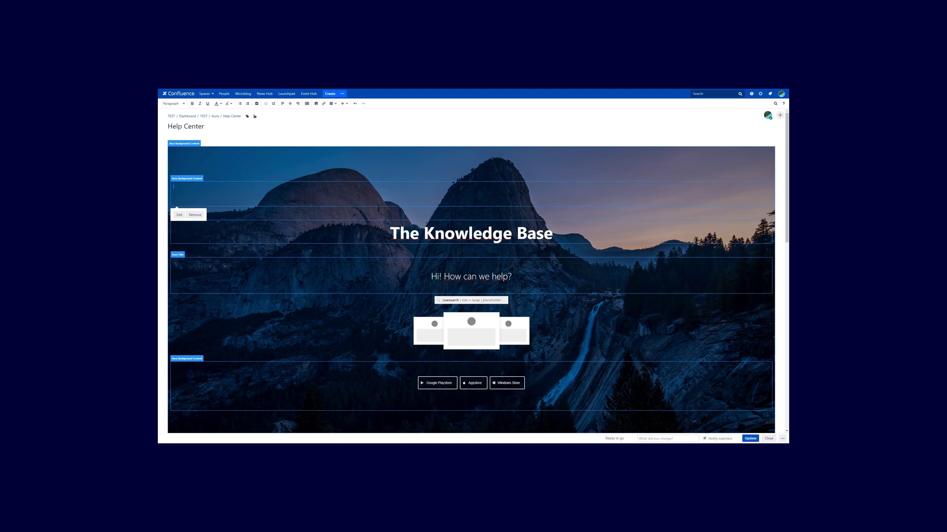
{"action": "left_click", "coordinate": [197, 163]}
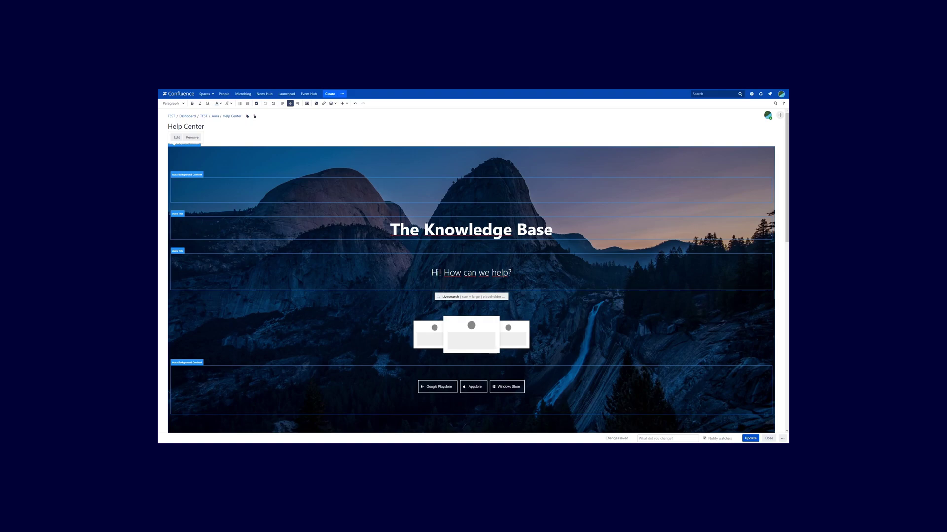
{"action": "key", "text": "ctrl+v"}
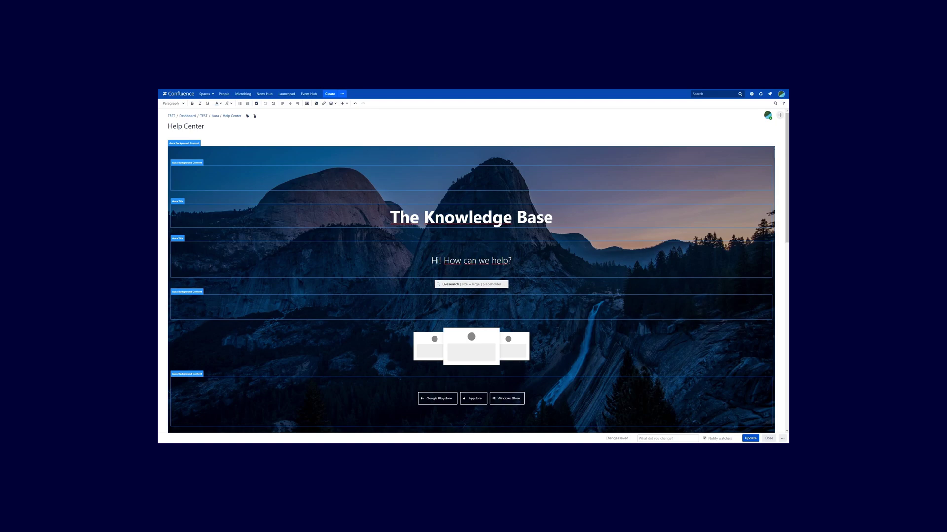
Reduce the minimum height of the Background Content spacer above the cards, save the macro and publish the page
{"action": "left_click", "coordinate": [192, 293]}
{"action": "left_click", "coordinate": [179, 327]}
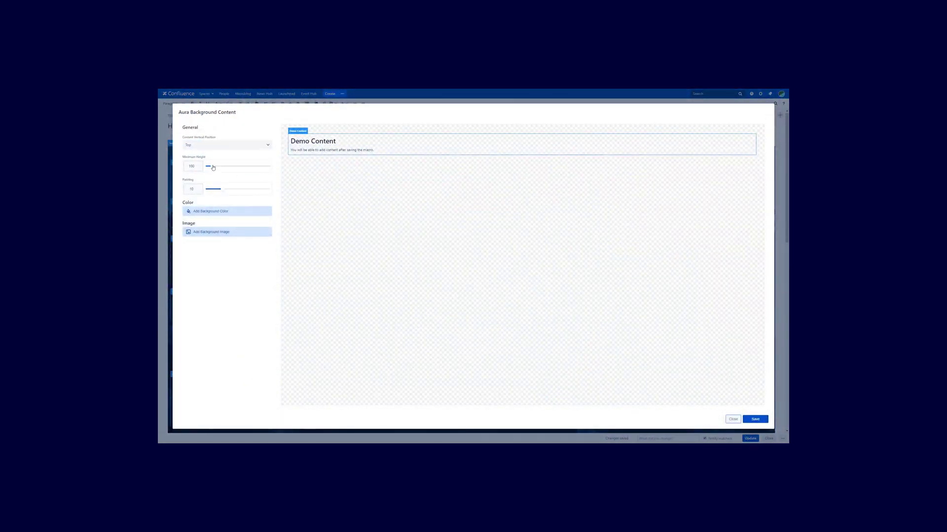
{"action": "left_click", "coordinate": [208, 166]}
{"action": "left_click", "coordinate": [754, 419]}
{"action": "left_click", "coordinate": [750, 439]}
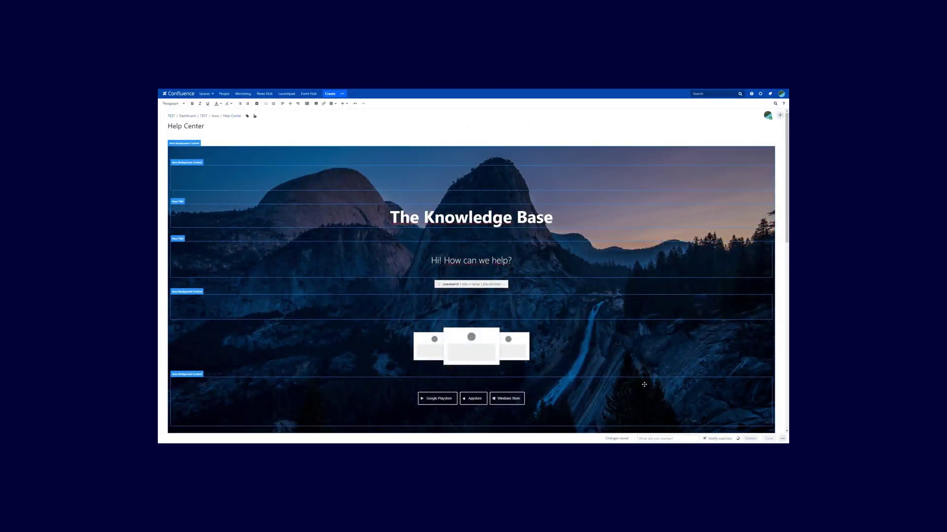